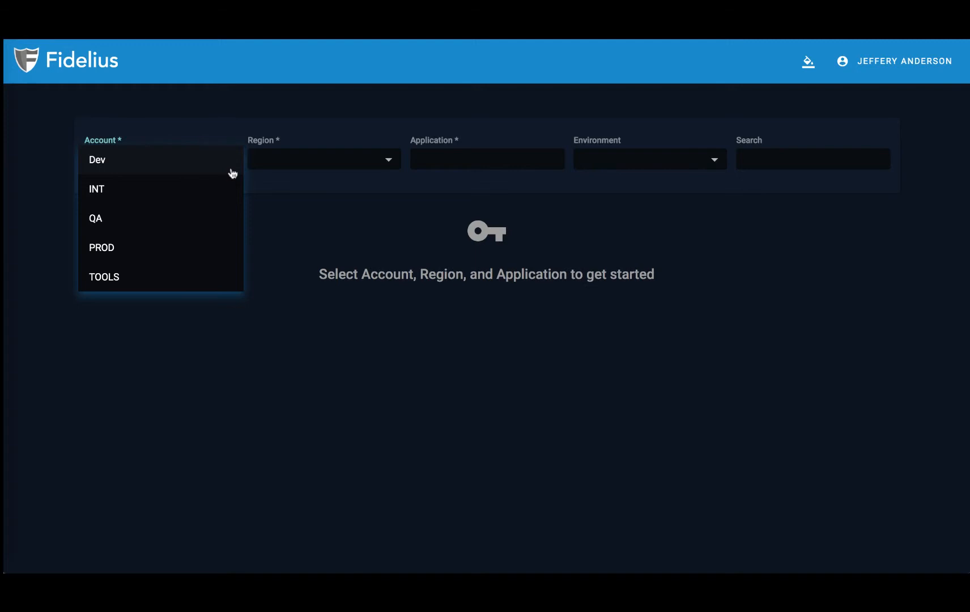
Step: Select the Dev account, us-east-1 region and TESTAPP application to list its 4 secrets
left_click(206, 161)
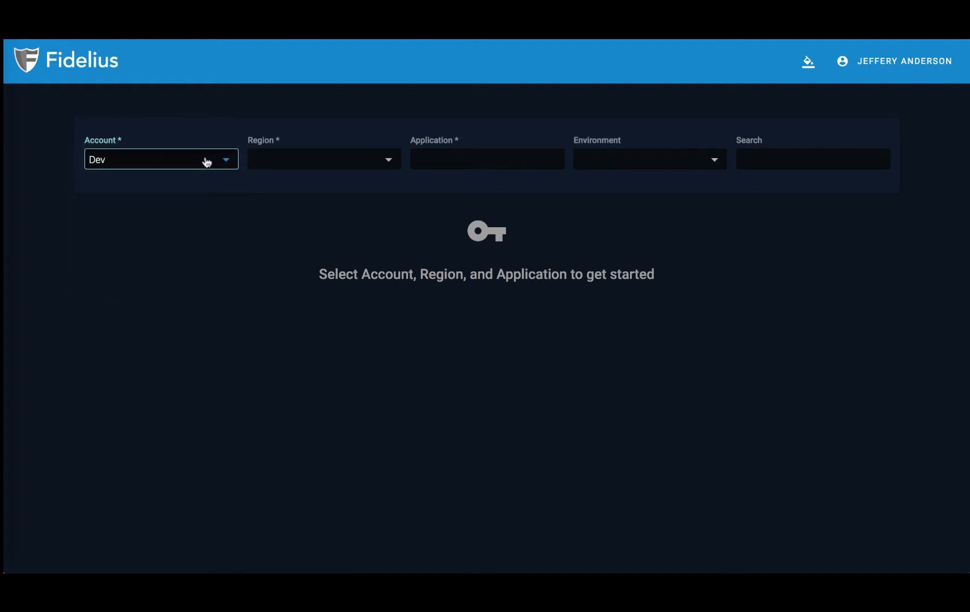
left_click(321, 160)
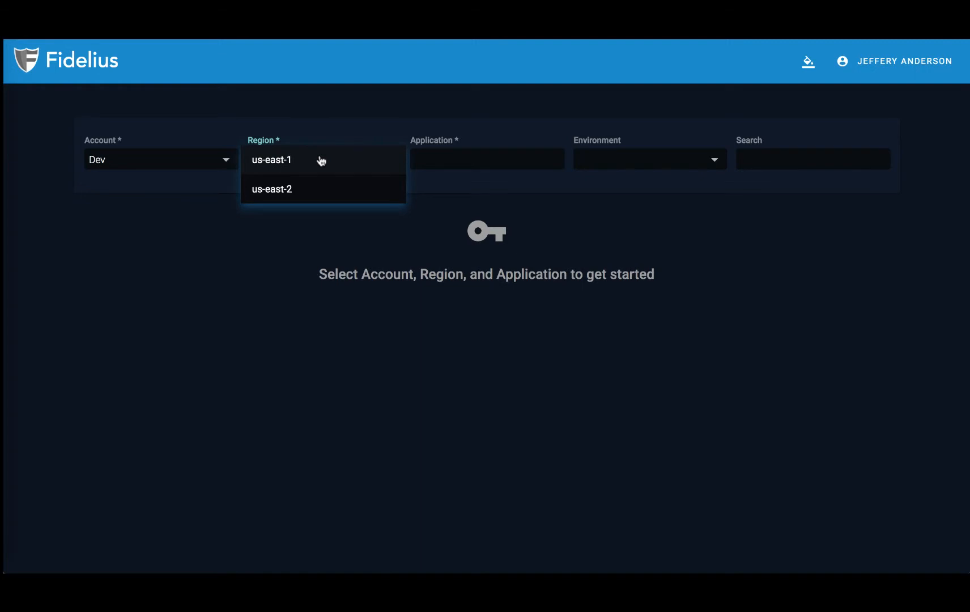
left_click(321, 161)
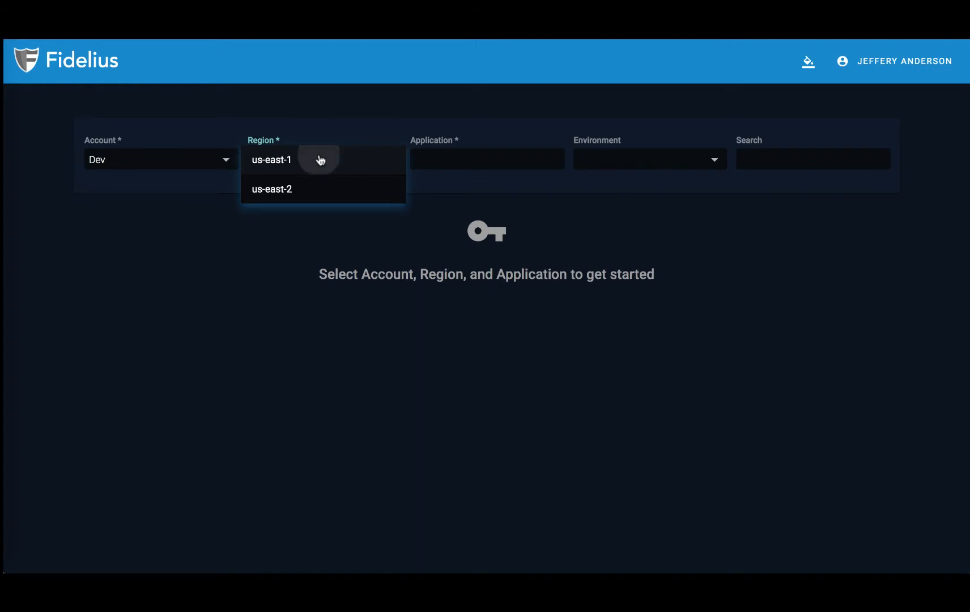
left_click(446, 160)
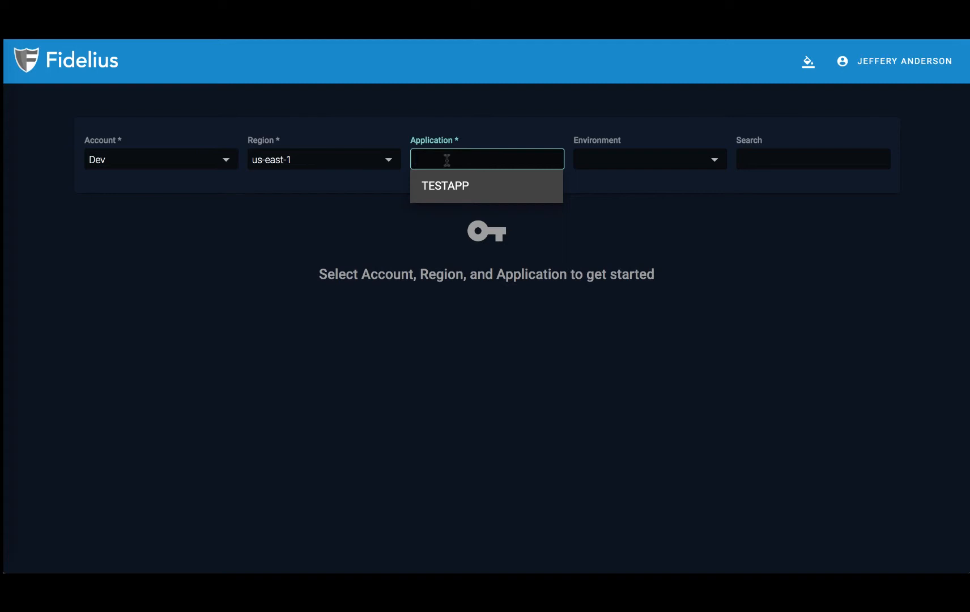
left_click(448, 181)
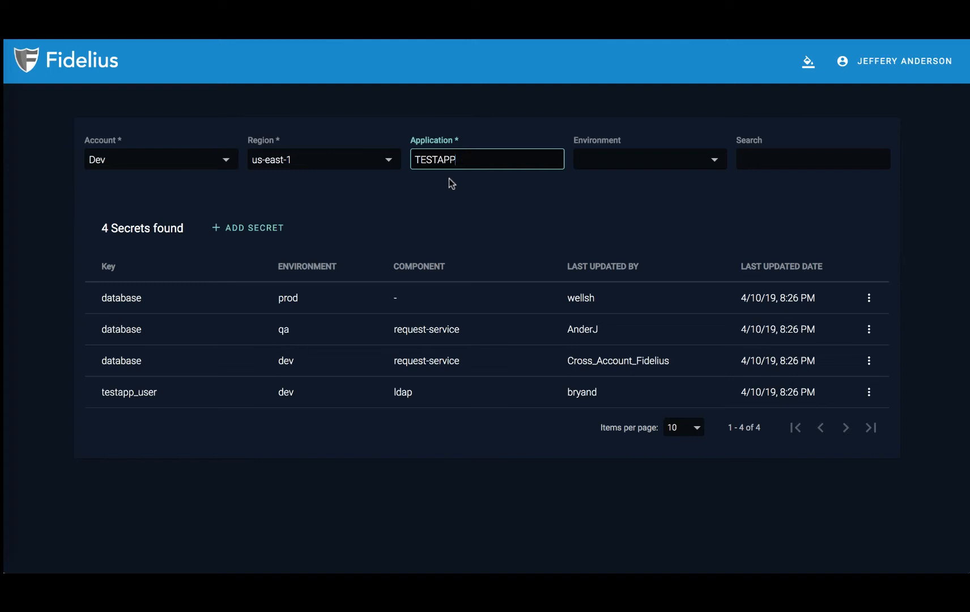
left_click(619, 170)
left_click(617, 197)
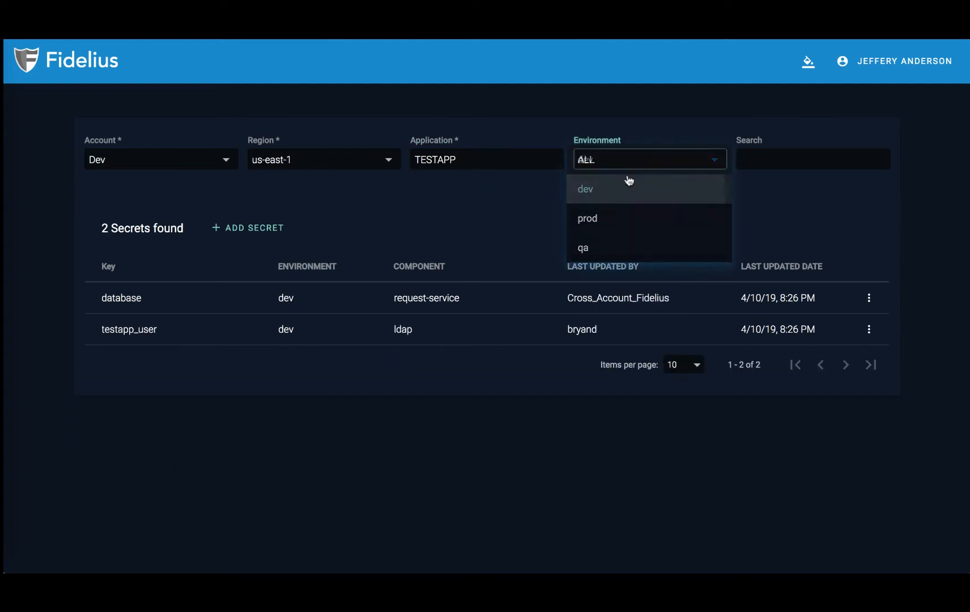
left_click(632, 164)
left_click(641, 190)
left_click(644, 168)
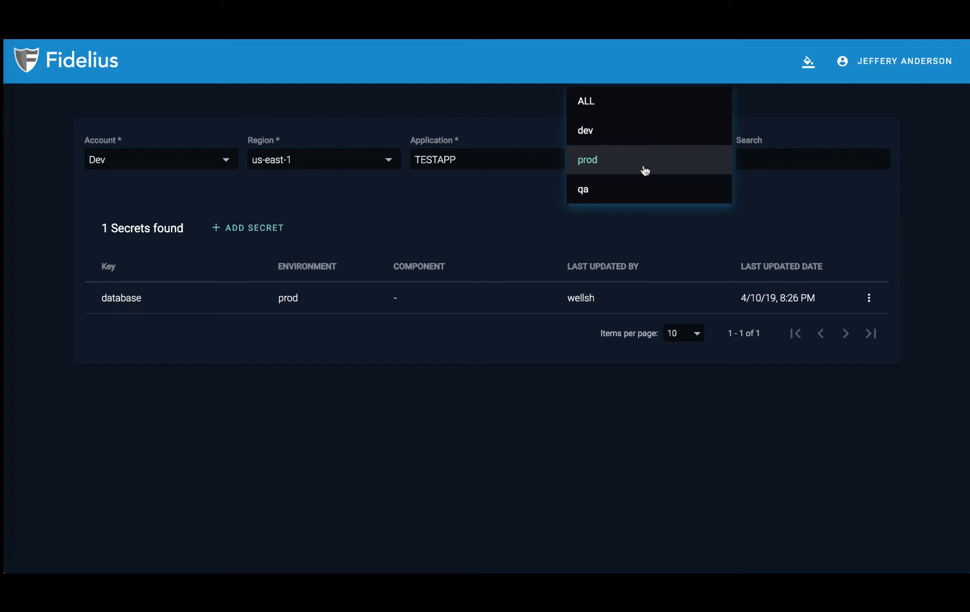
left_click(635, 103)
left_click(765, 156)
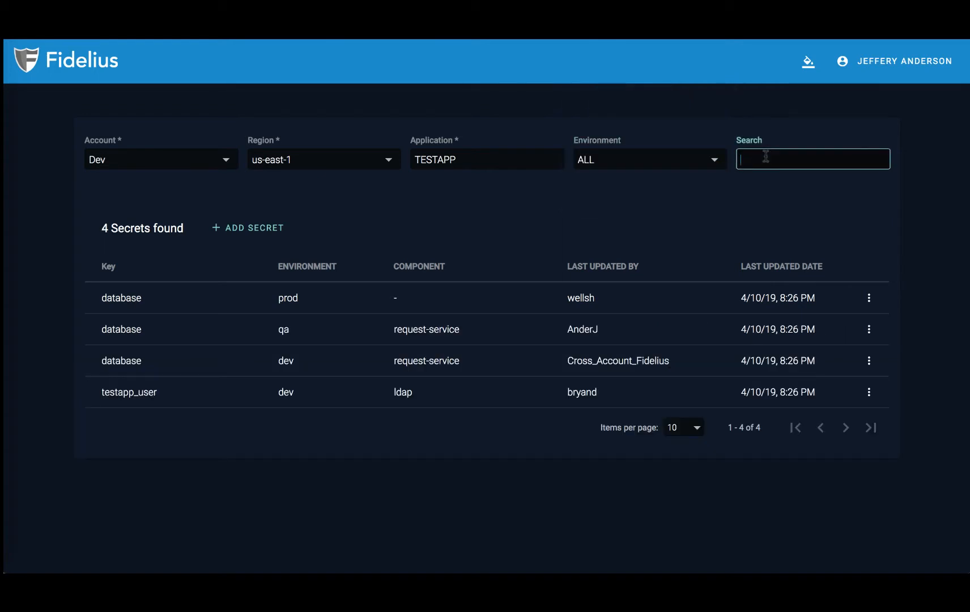
type("ldap")
key("BackSpace")
key("BackSpace")
key("BackSpace")
key("BackSpace")
type("requ")
key("BackSpace")
key("BackSpace")
key("BackSpace")
key("BackSpace")
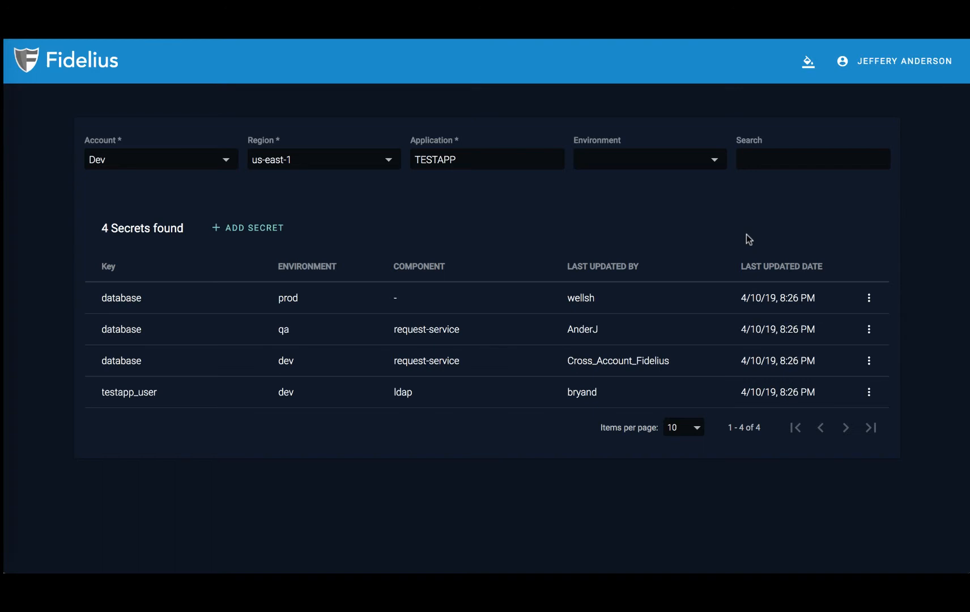
Step: Open Add Secret and enter environment dev, component demo and key secret for TESTAPP.demo.dev.secret
left_click(272, 233)
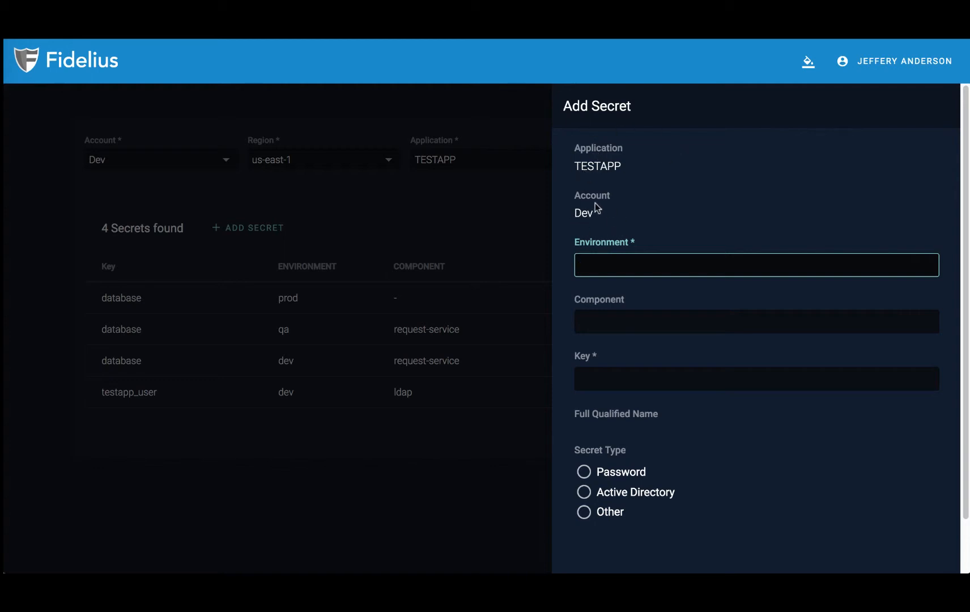
type("dev")
key("BackSpace")
key("BackSpace")
key("BackSpace")
type("dev")
key("Tab")
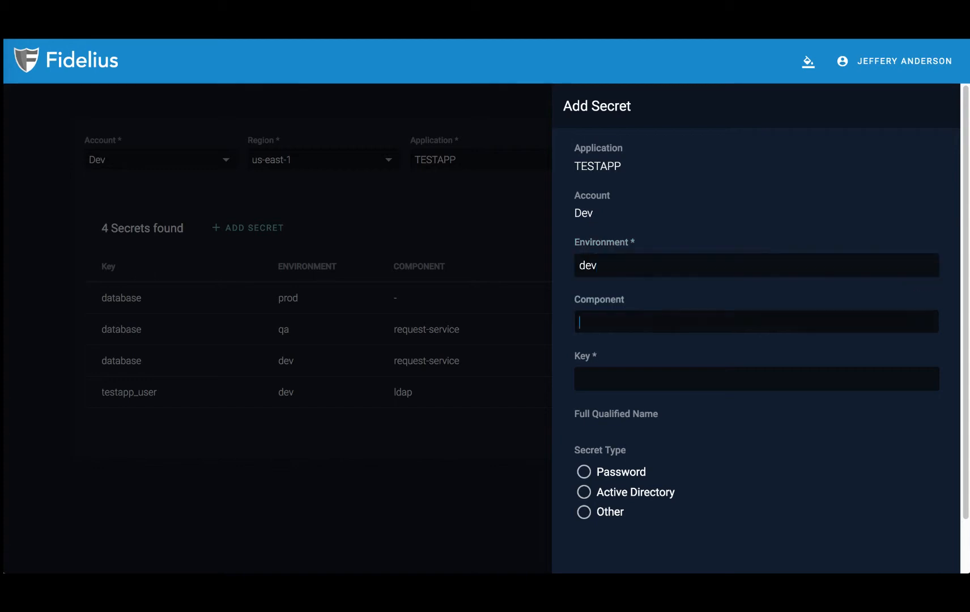
type("demo")
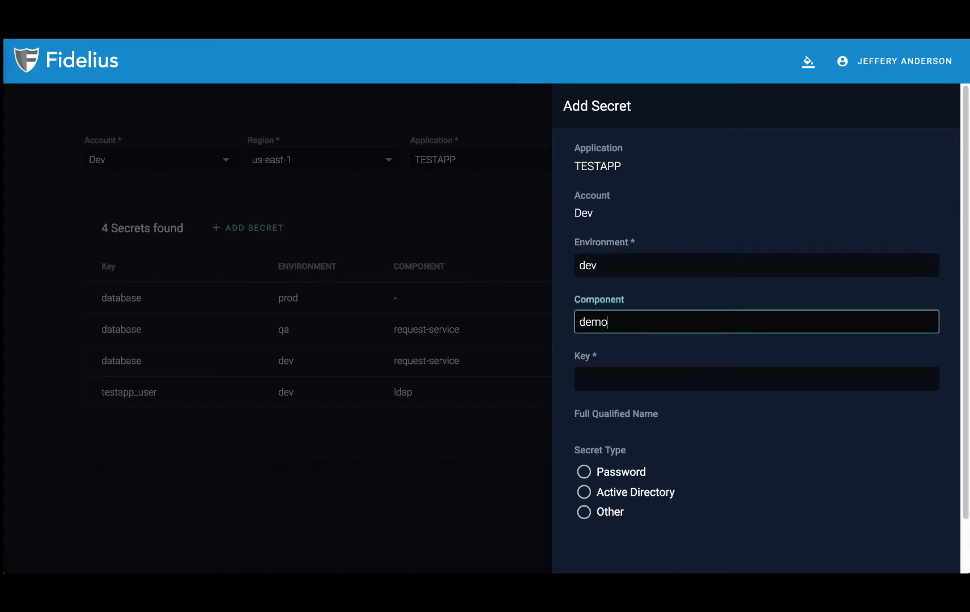
key("Tab")
type("secret")
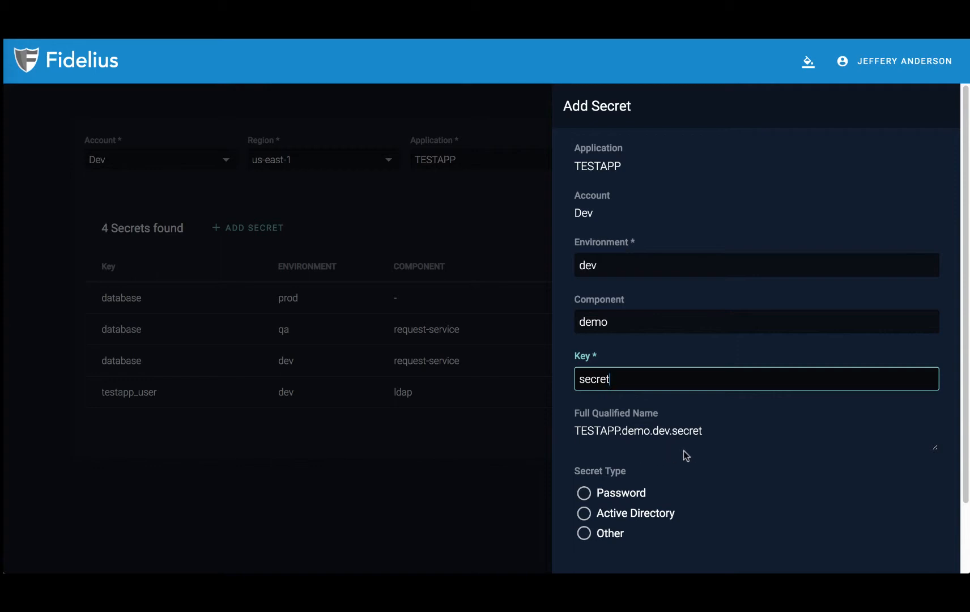
scroll(691, 451, "down", 1)
scroll(690, 447, "down", 2)
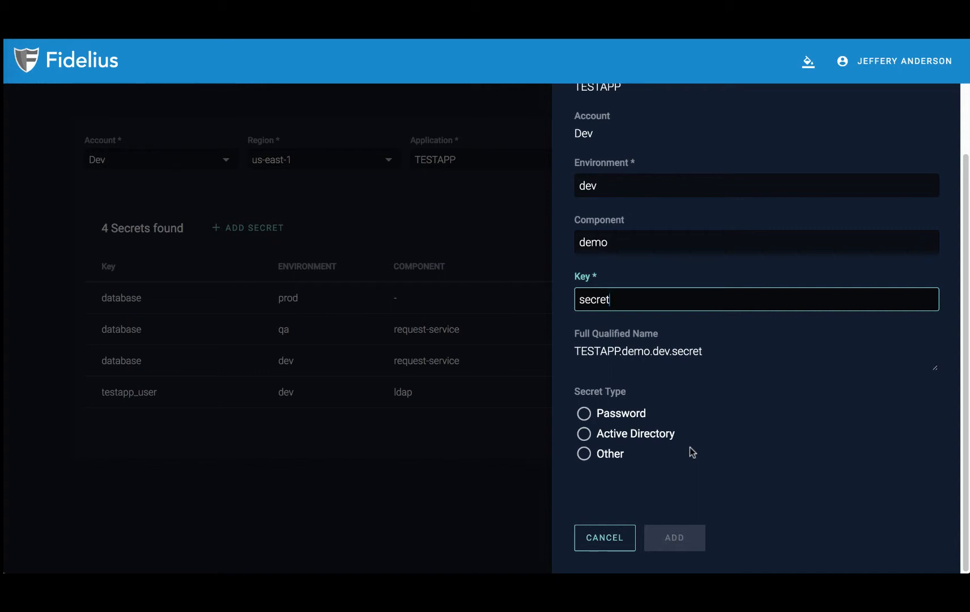
Step: Try the Password and Active Directory secret types with test values to see their validation
left_click(629, 418)
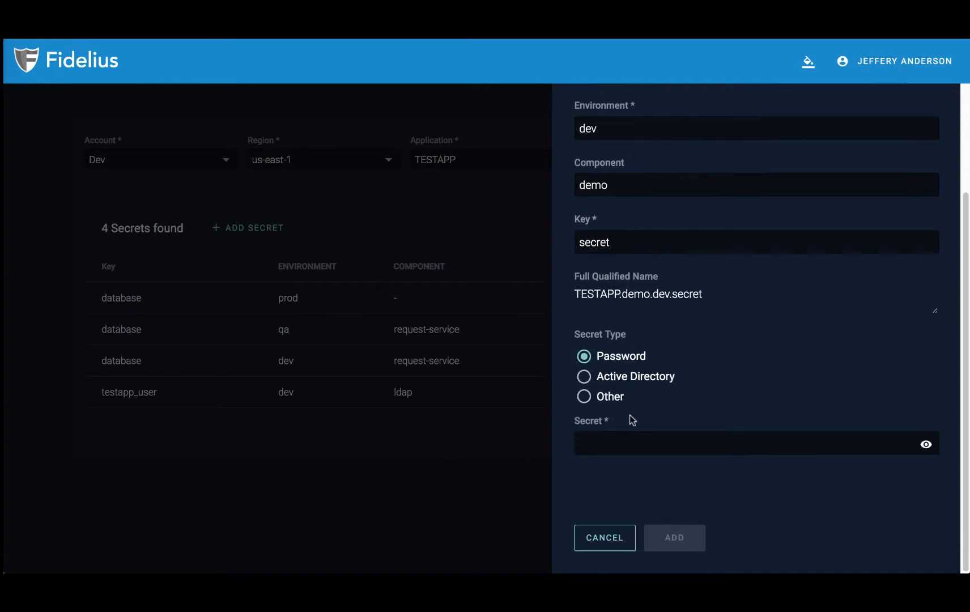
left_click(615, 449)
type("•••••••••")
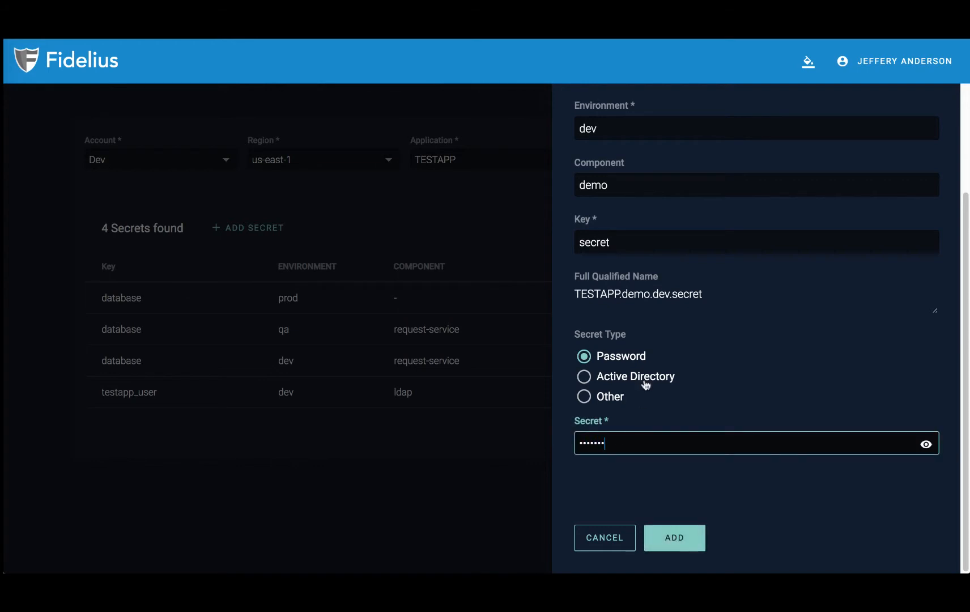
left_click(640, 378)
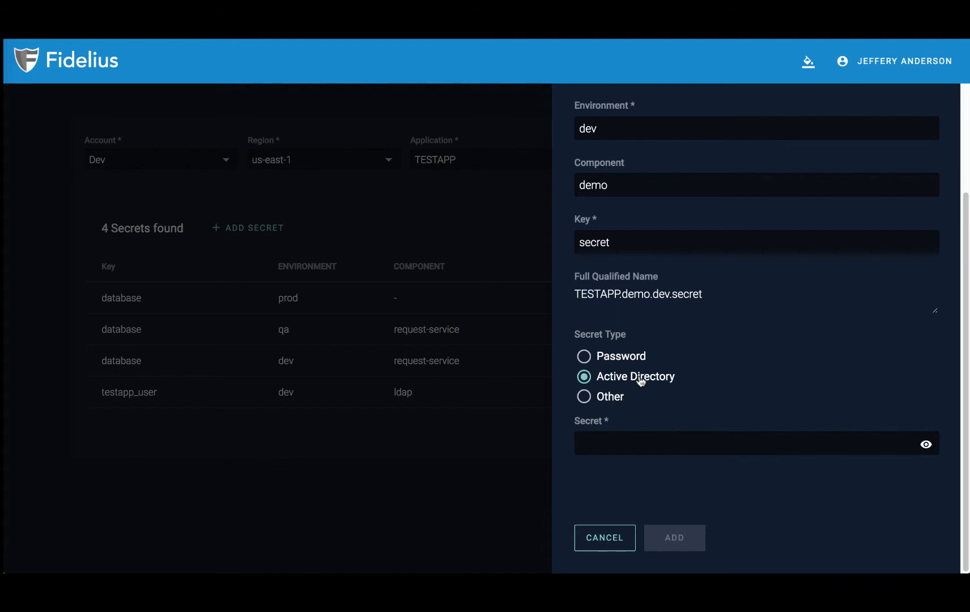
left_click(611, 432)
type("pass!@")
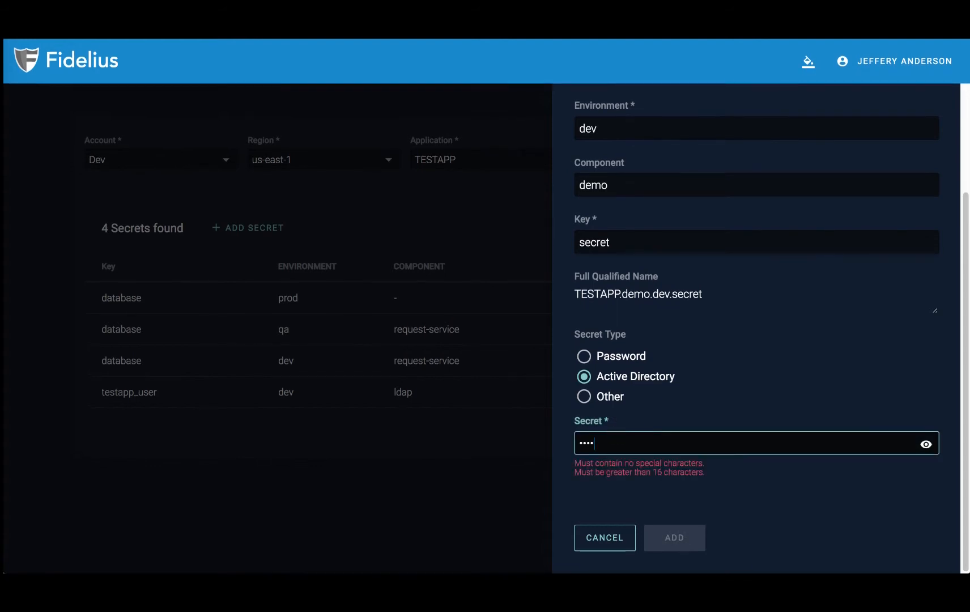
left_click(617, 406)
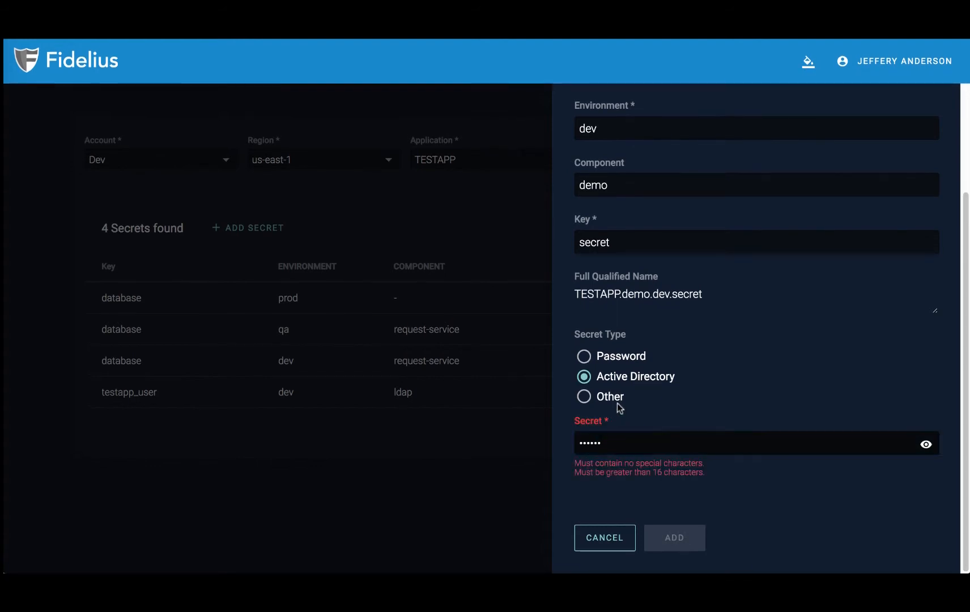
Step: Switch the secret type to Other and paste the certificate as its value
left_click(610, 402)
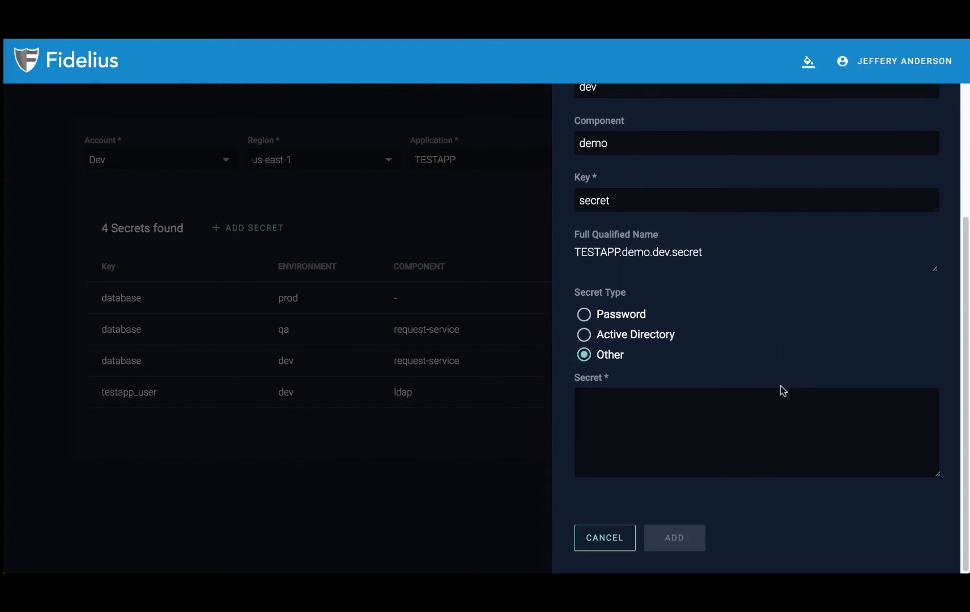
left_click(723, 451)
key("ctrl+v")
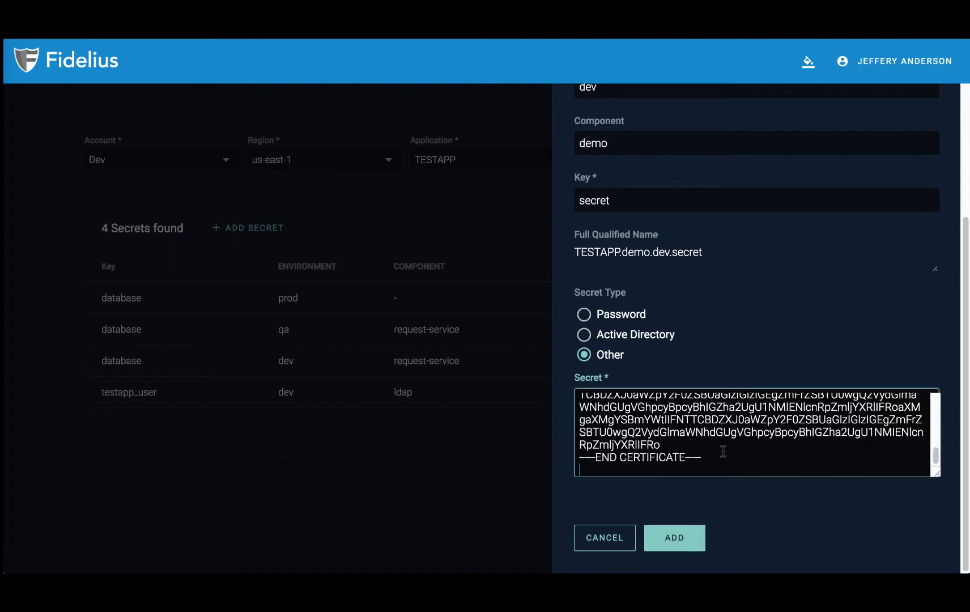
scroll(722, 452, "up", 3)
scroll(722, 452, "down", 3)
Step: Add the new secret, then open its details and look at its history
left_click(685, 545)
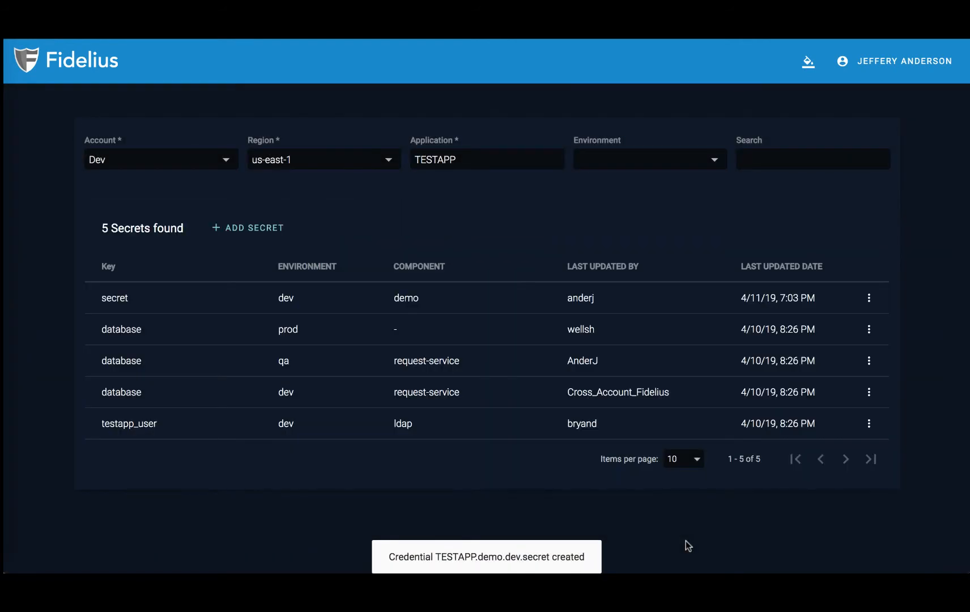
left_click(868, 302)
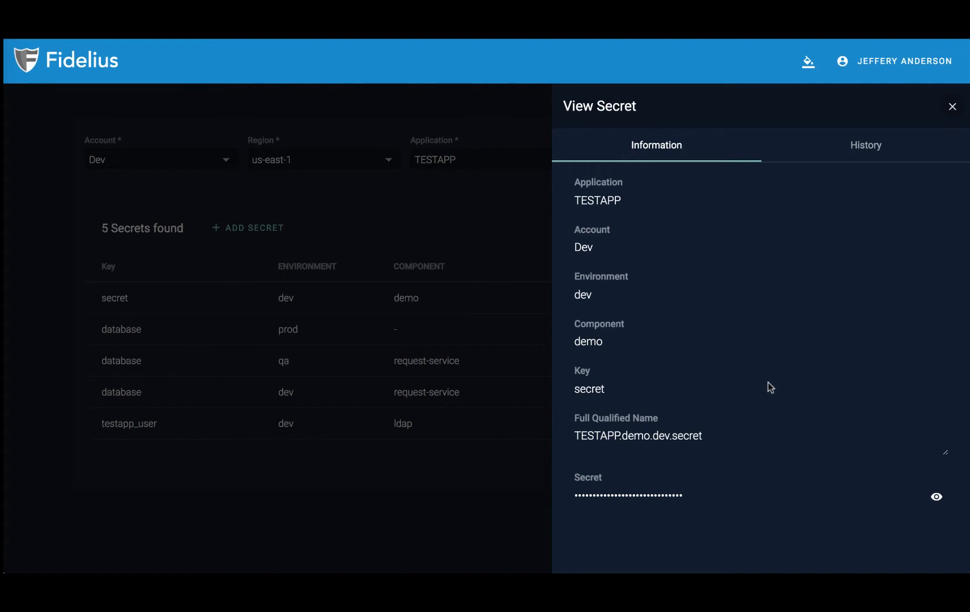
left_click(833, 152)
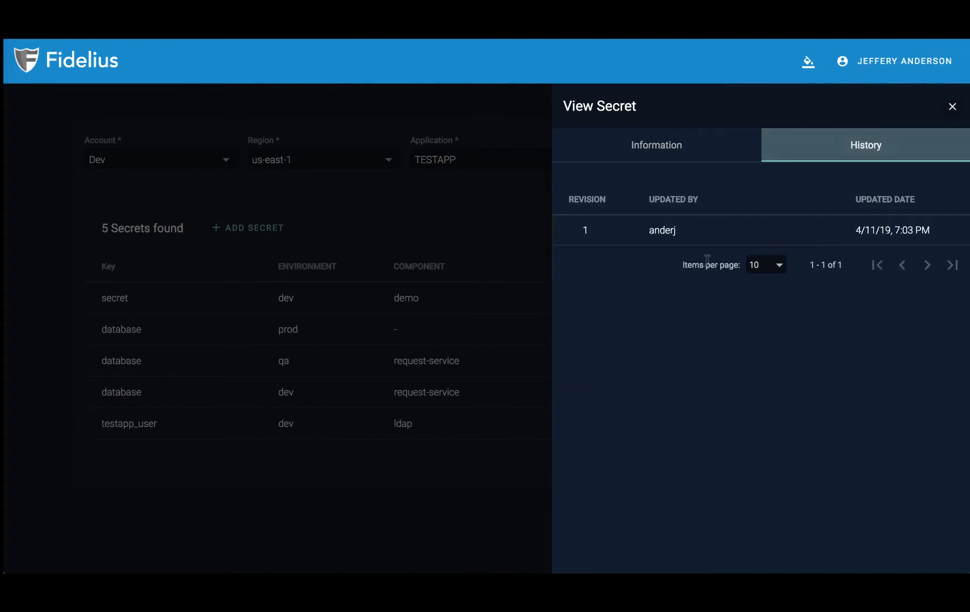
left_click(675, 154)
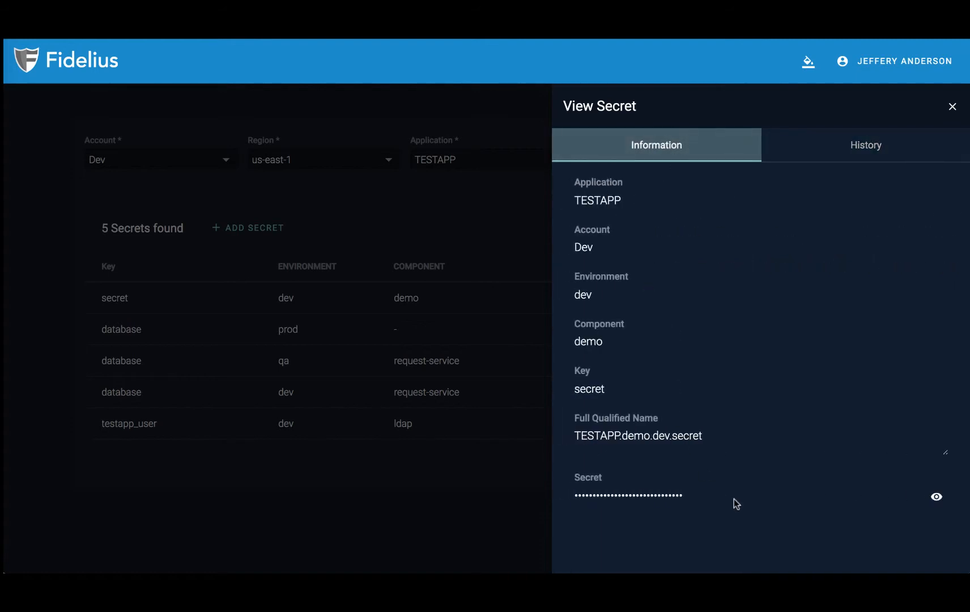
Step: Decrypt the certificate, copy it to the clipboard and close the View Secret drawer
left_click(936, 494)
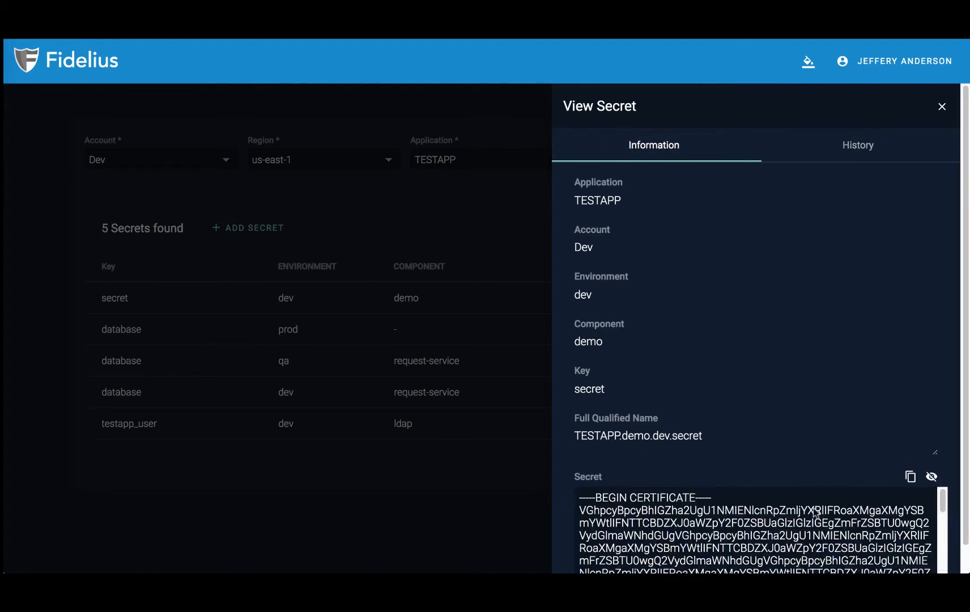
scroll(816, 511, "down", 5)
scroll(814, 511, "down", 1)
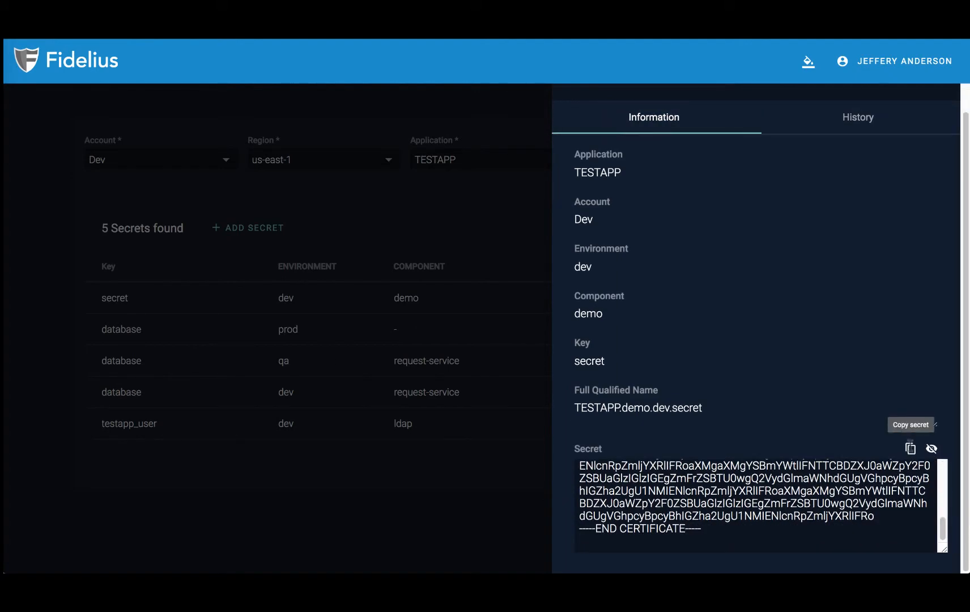
left_click(910, 448)
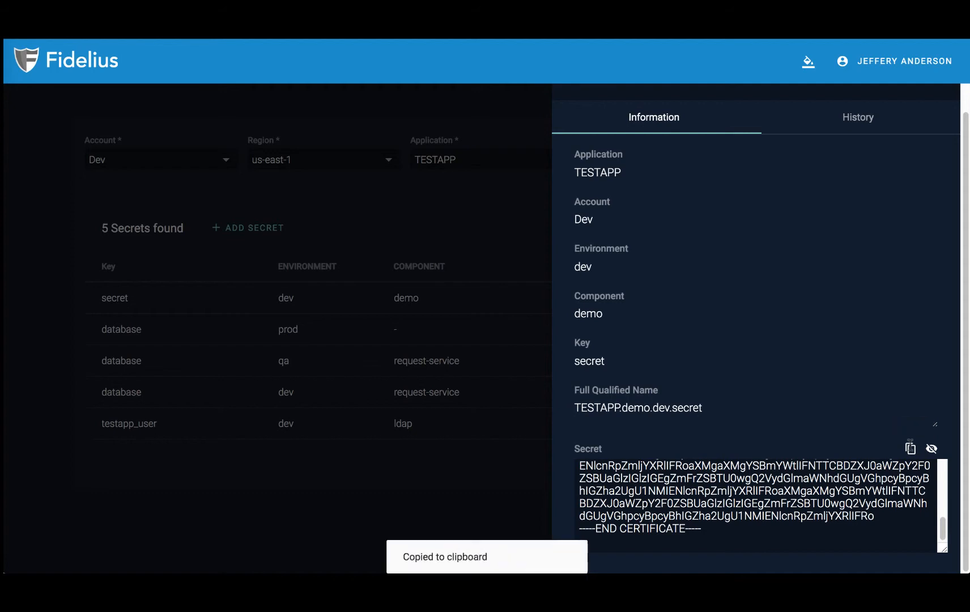
left_click(394, 433)
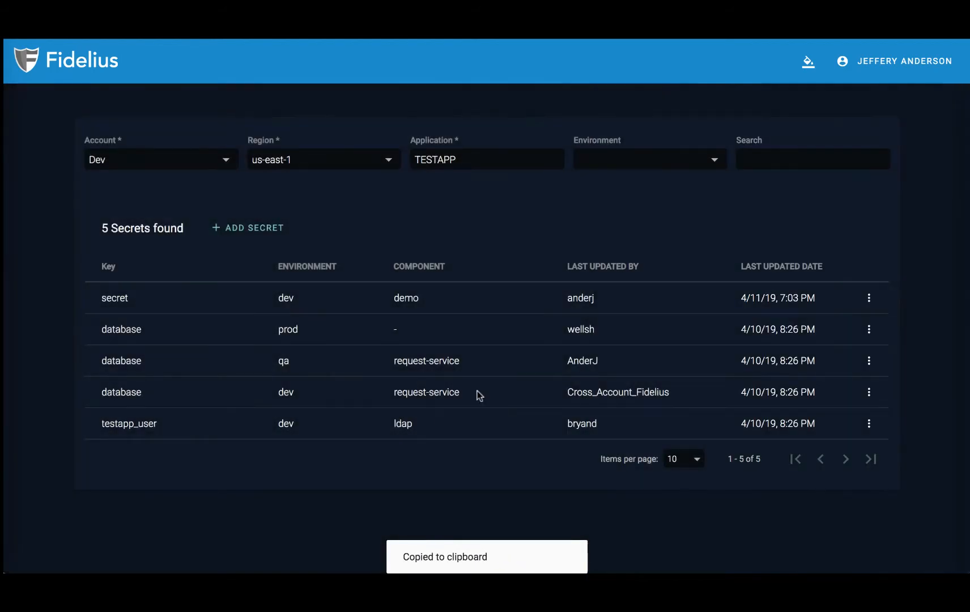
Step: Edit TESTAPP.demo.dev.secret into a Password-type secret with a new value and update it
left_click(869, 299)
left_click(881, 340)
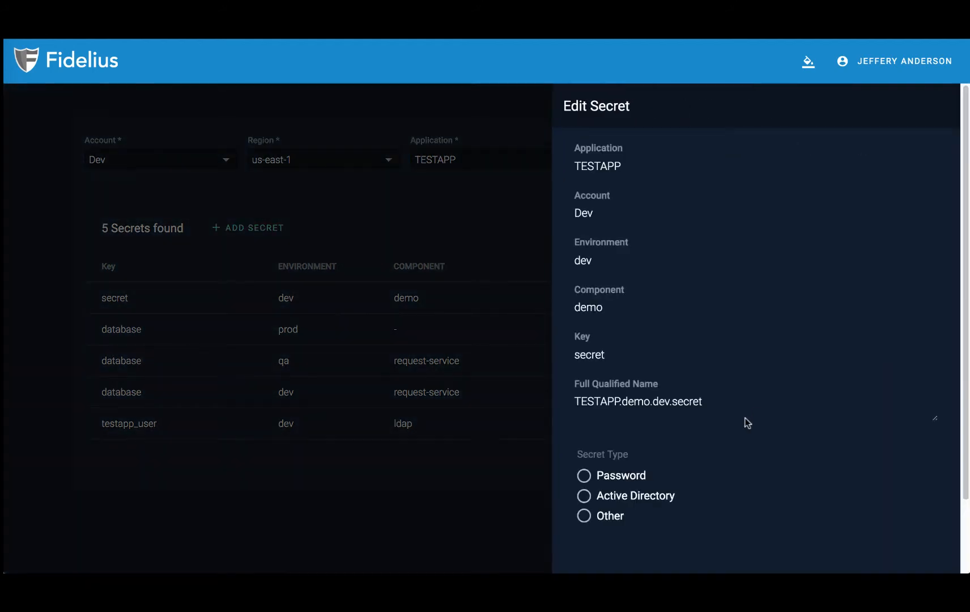
left_click(628, 479)
scroll(628, 478, "down", 3)
left_click(632, 419)
type("••••••••••")
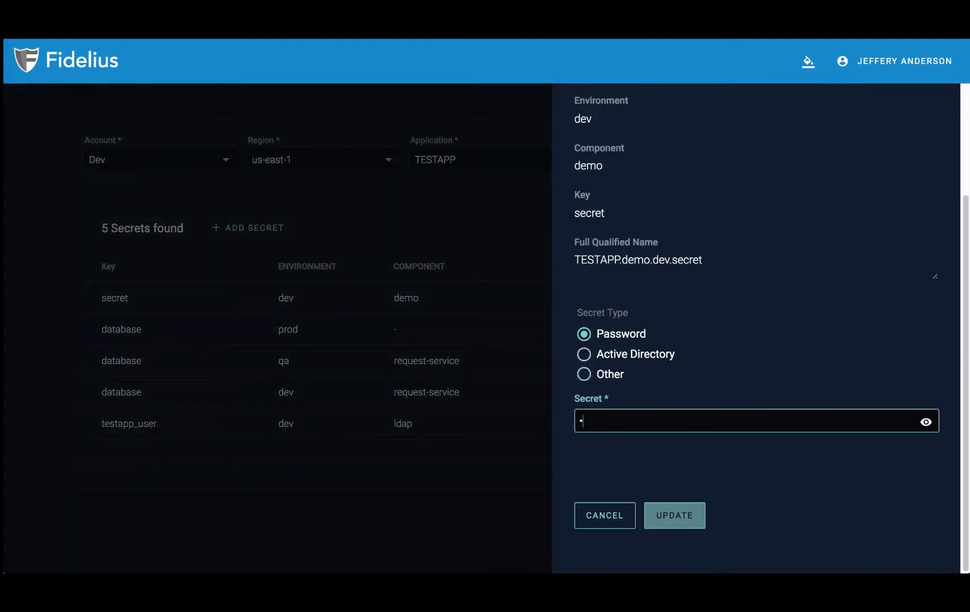
type("••")
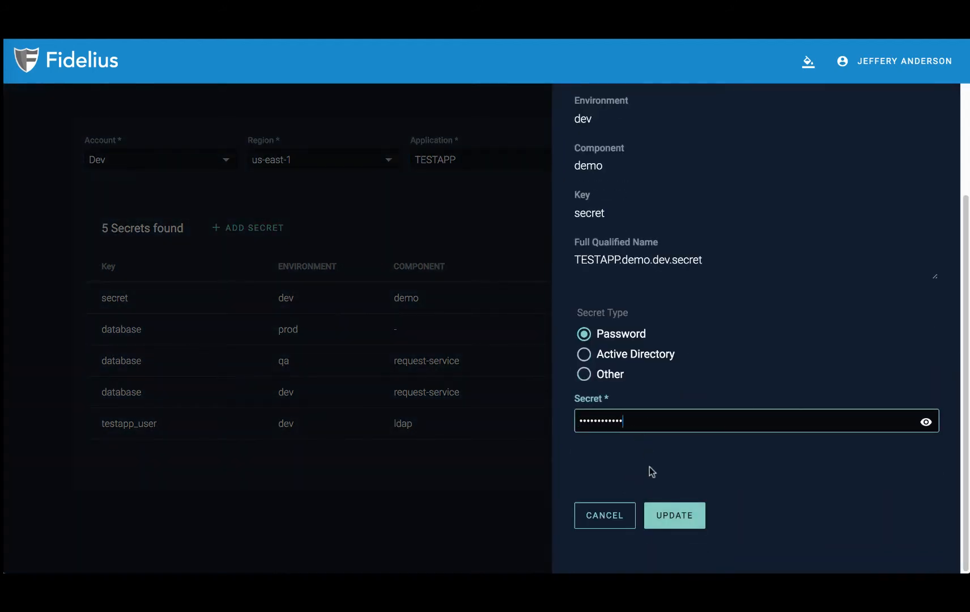
left_click(657, 514)
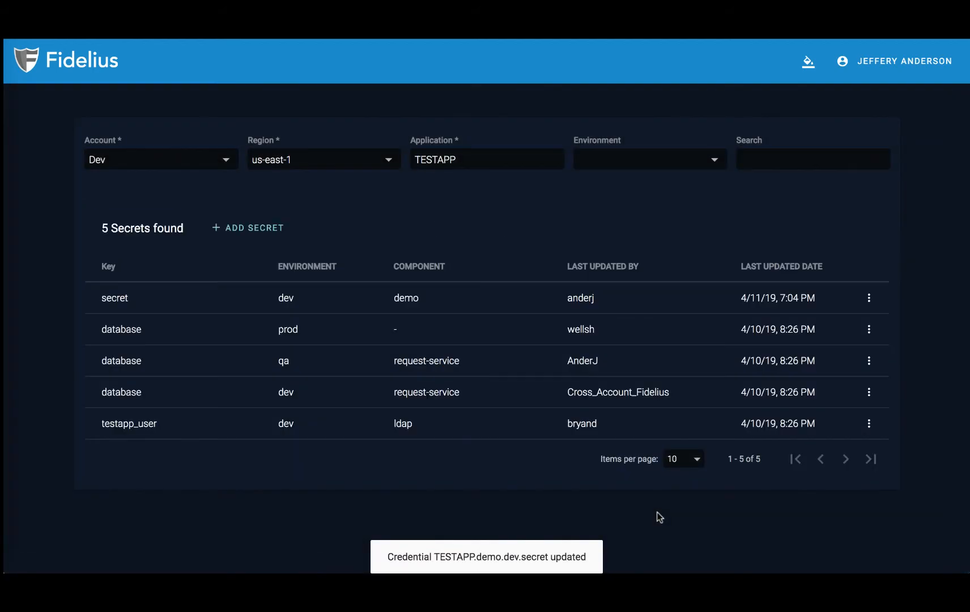
Step: Reveal the updated secret's value and confirm its history lists revisions 1 and 2
left_click(810, 300)
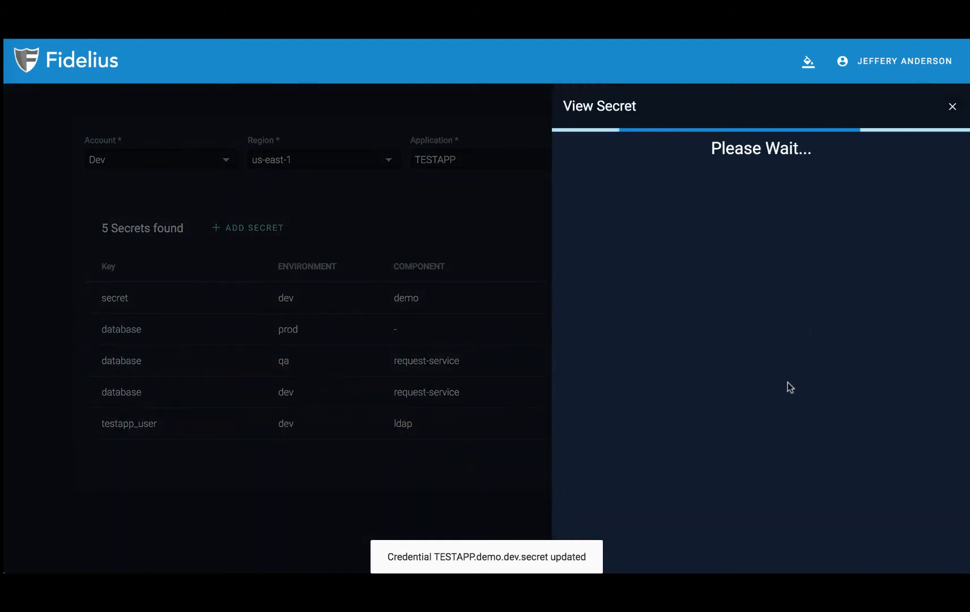
left_click(937, 496)
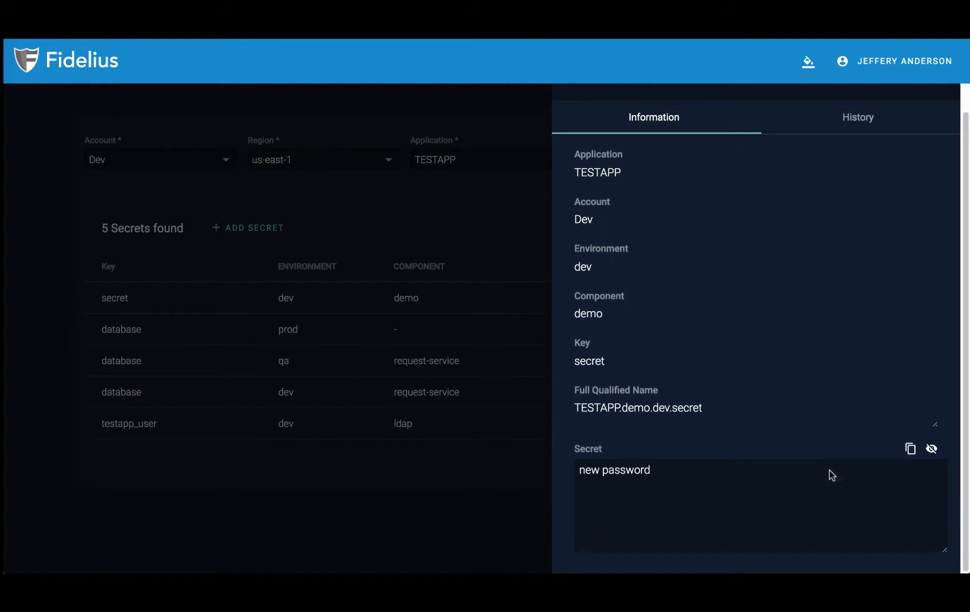
left_click(858, 117)
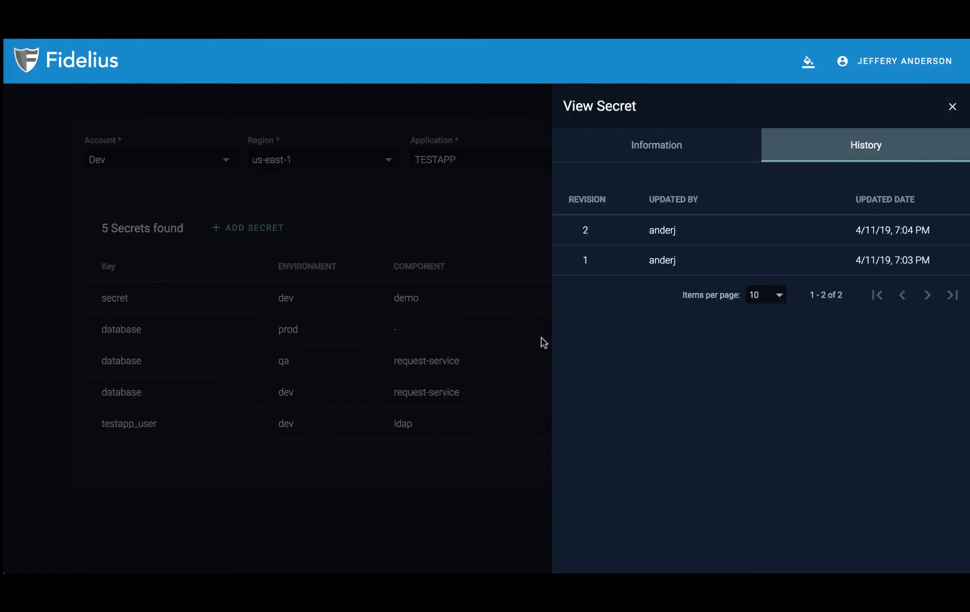
Step: Close the details drawer and delete TESTAPP.demo.dev.secret, confirming Yes, Remove
left_click(521, 340)
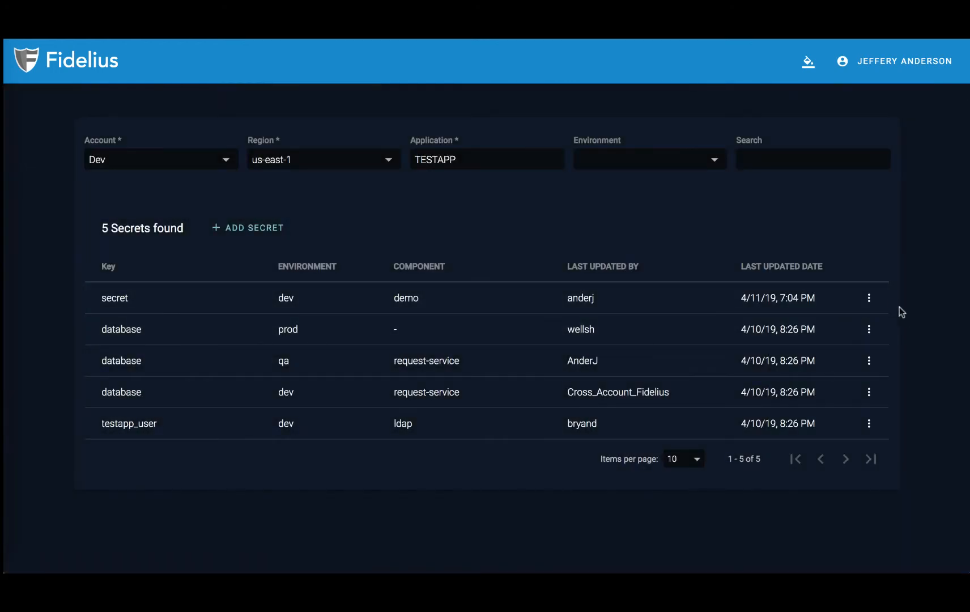
left_click(872, 301)
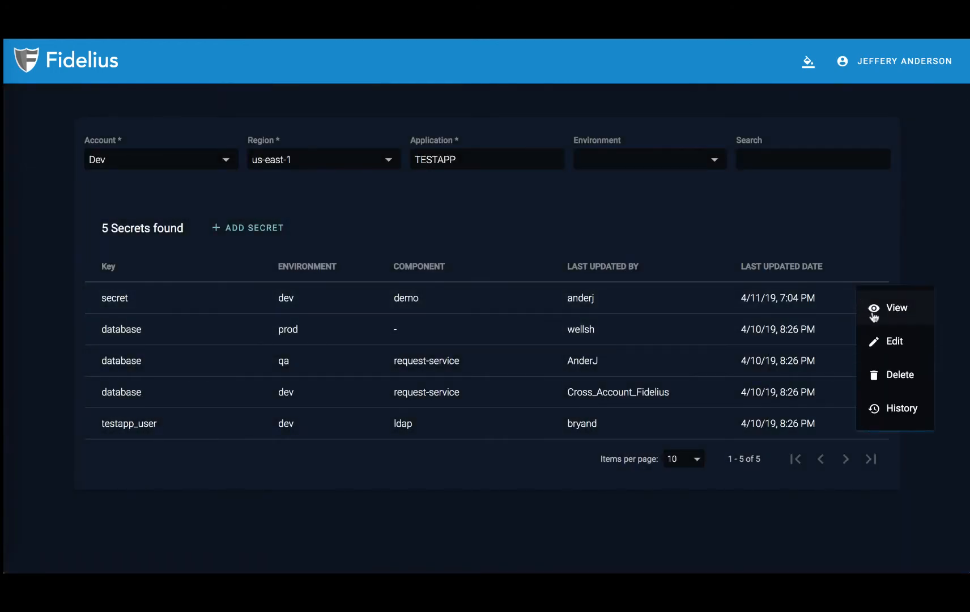
left_click(893, 373)
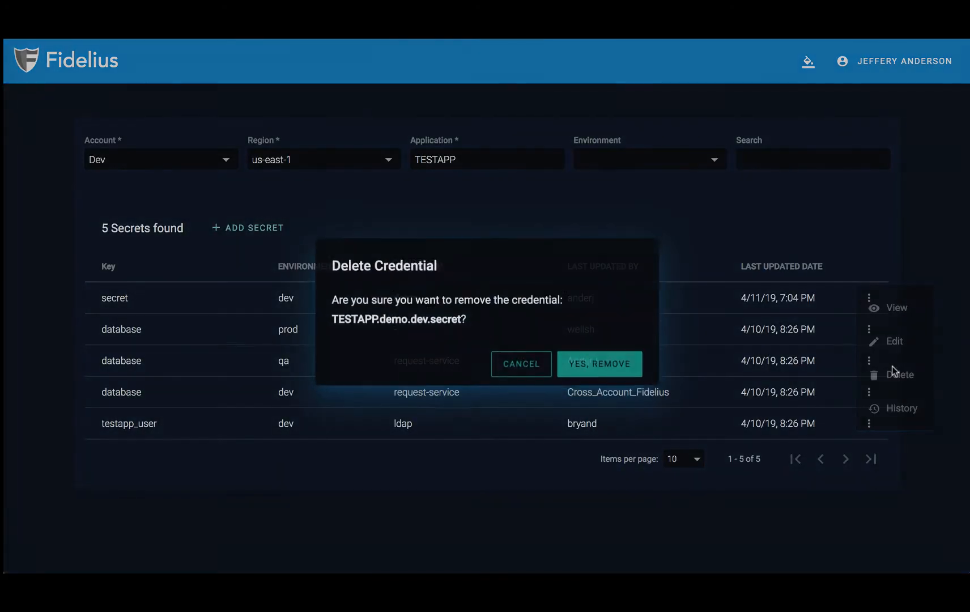
left_click(616, 364)
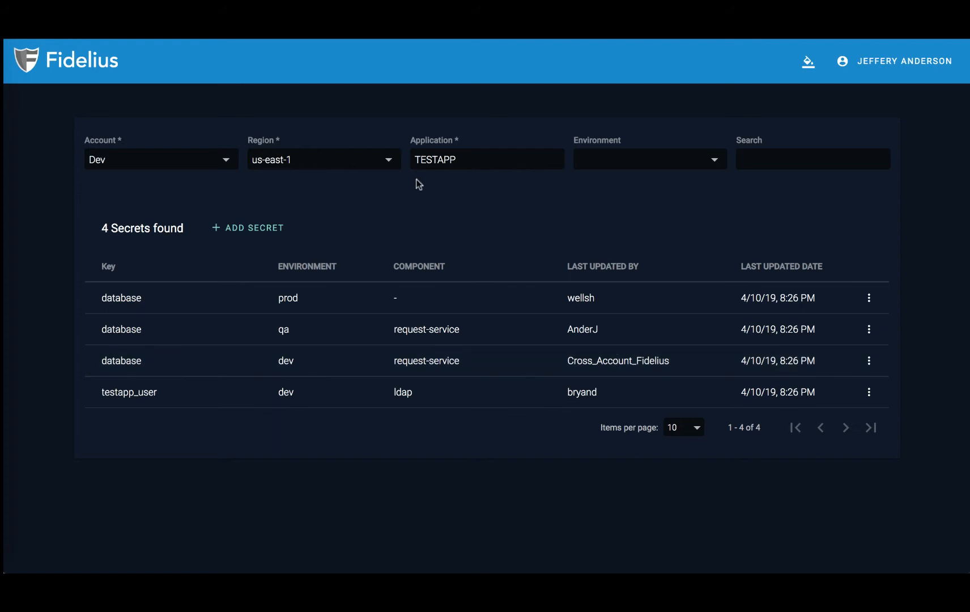
left_click(223, 156)
left_click(173, 247)
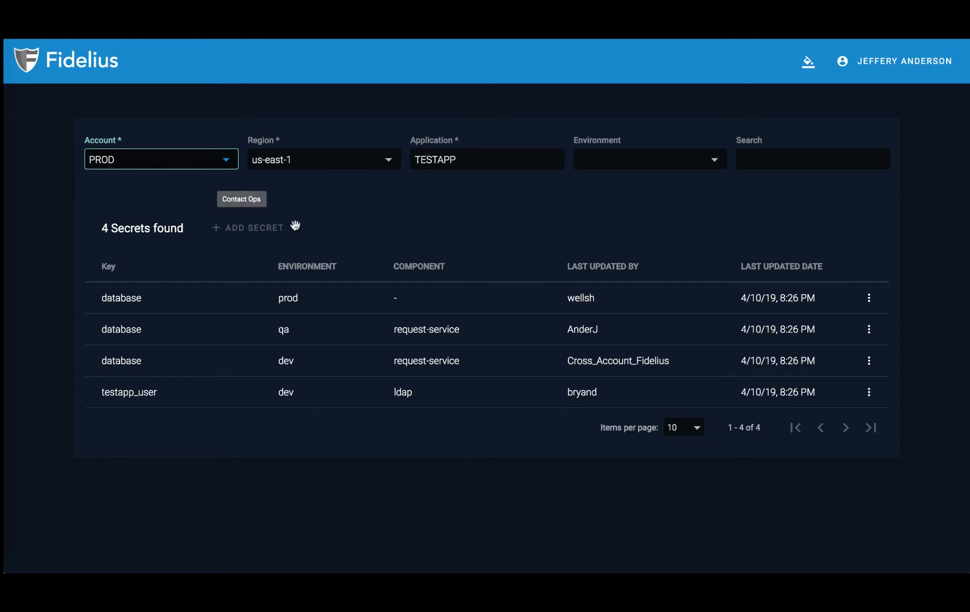
left_click(240, 225)
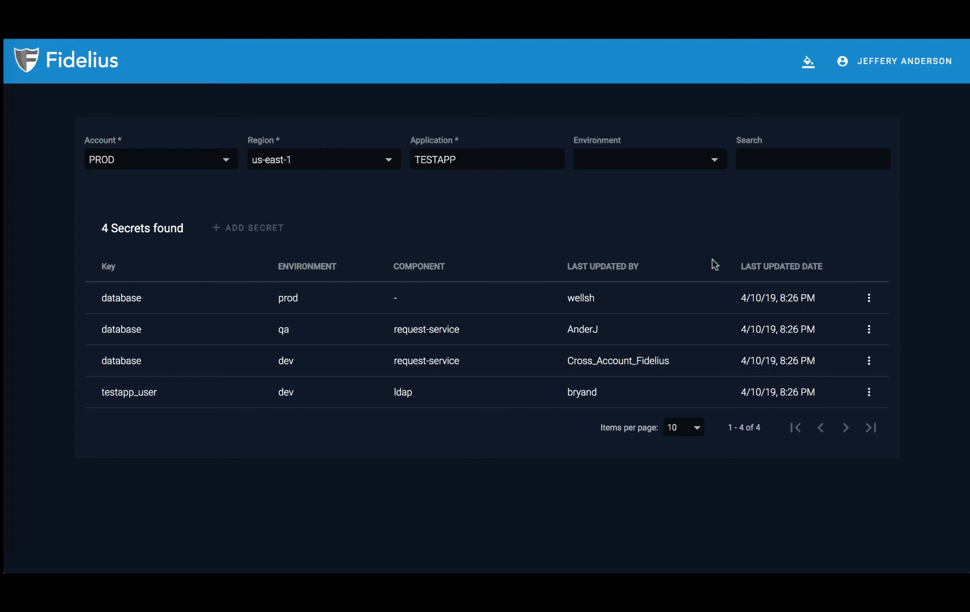
left_click(844, 298)
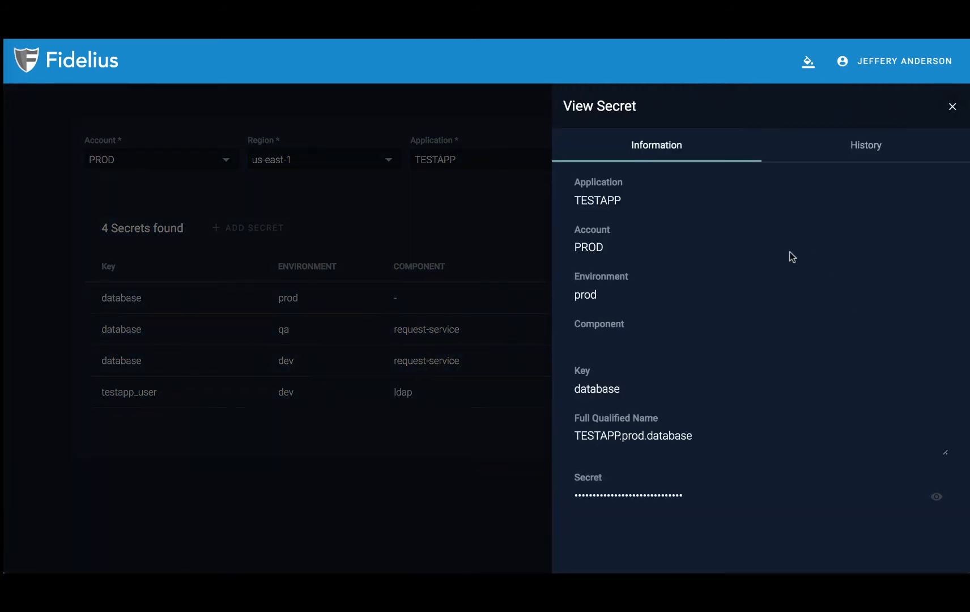
left_click(848, 150)
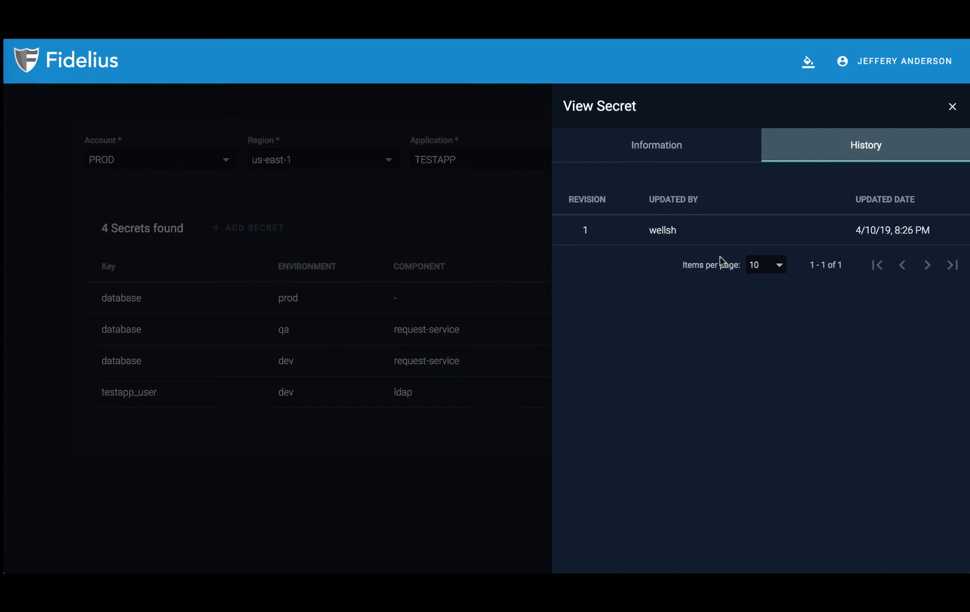
left_click(659, 148)
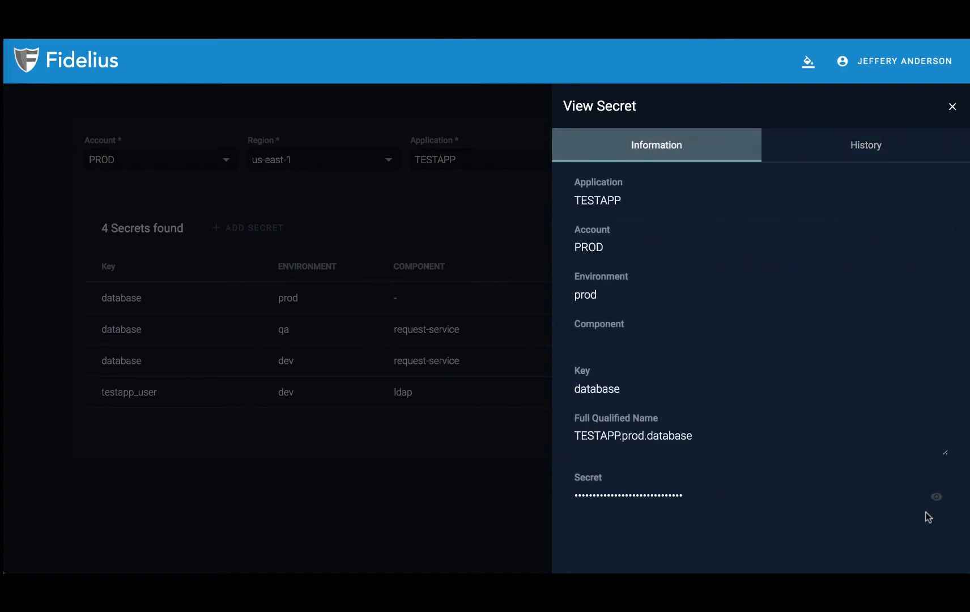
left_click(935, 496)
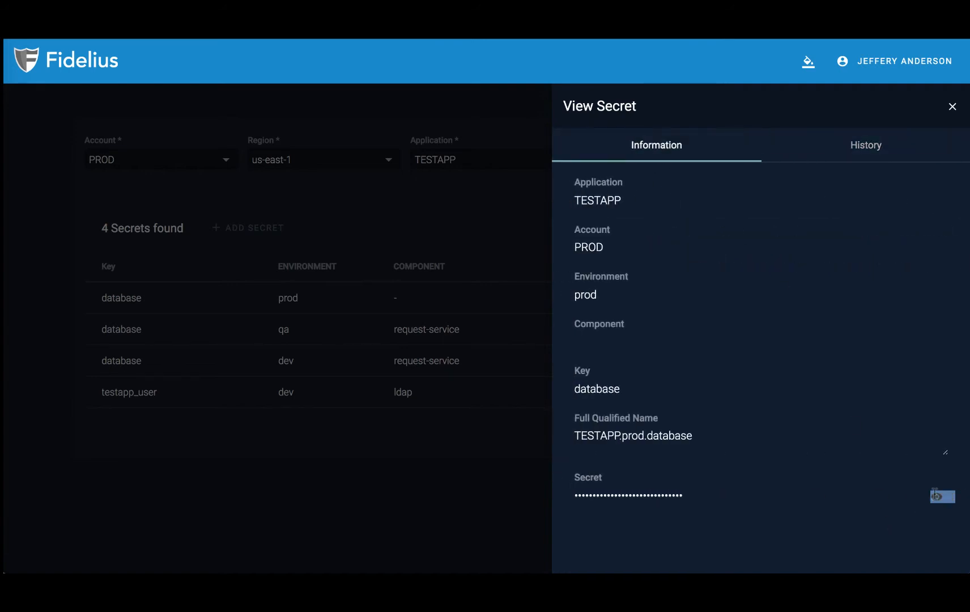
left_click(497, 336)
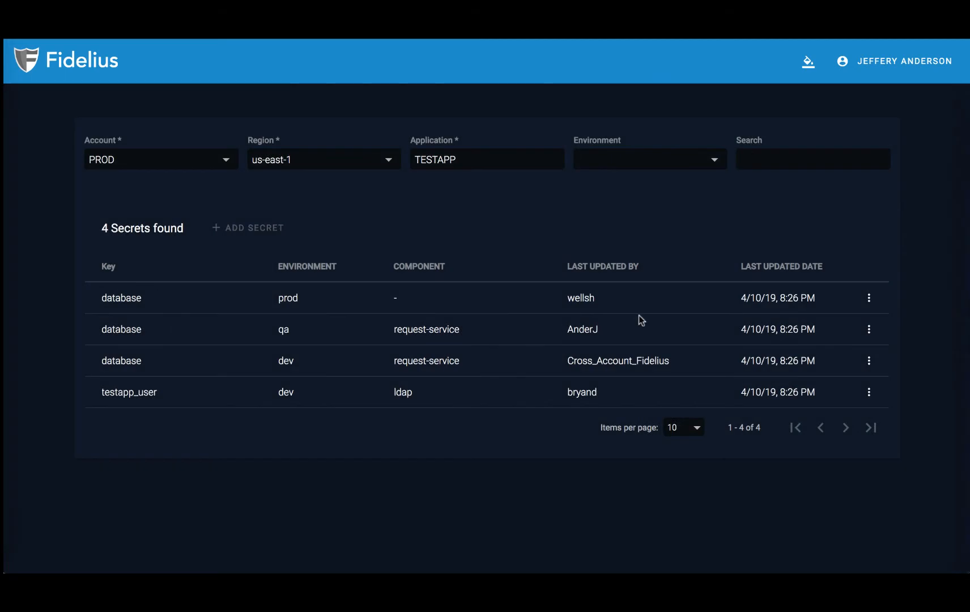
left_click(868, 299)
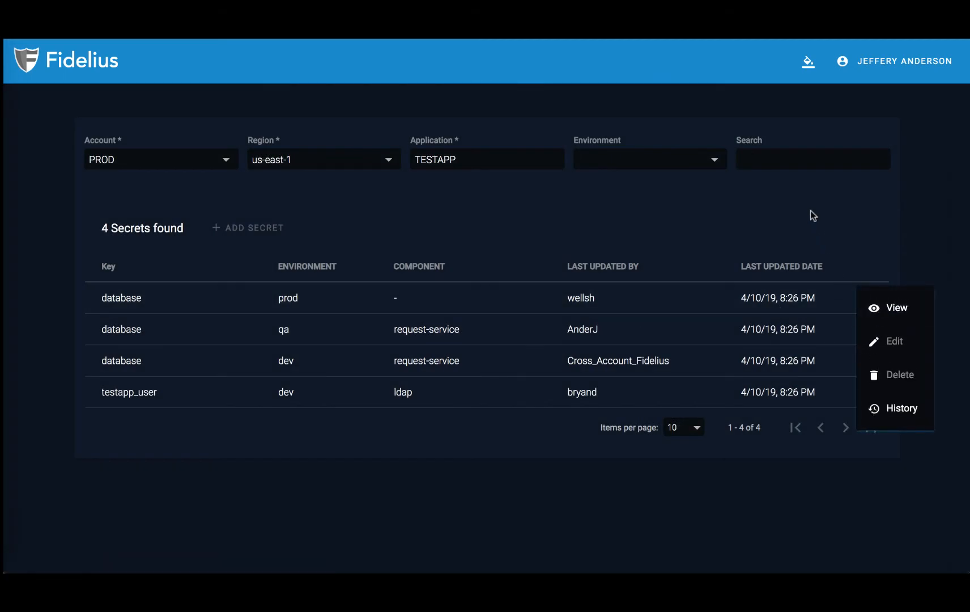
left_click(734, 282)
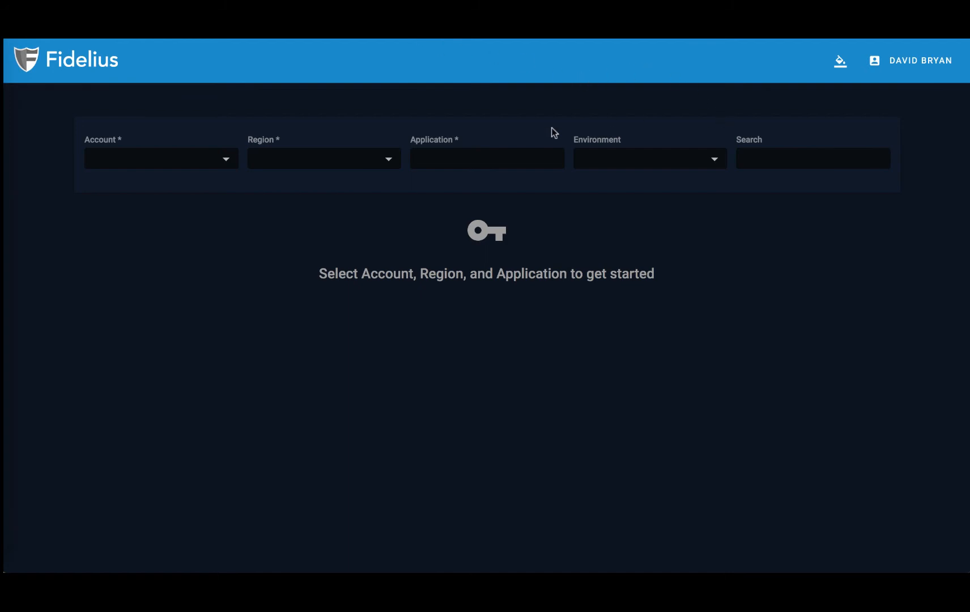
Step: Select the PROD account, us-east-1 region and SECRETAPP application to list its 4 secrets
left_click(200, 150)
left_click(187, 165)
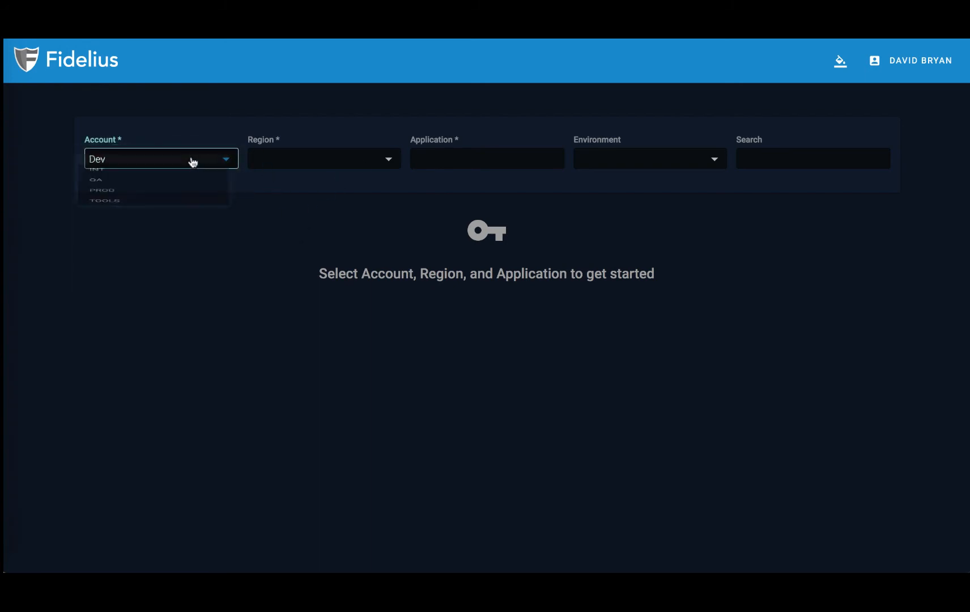
left_click(163, 250)
left_click(301, 167)
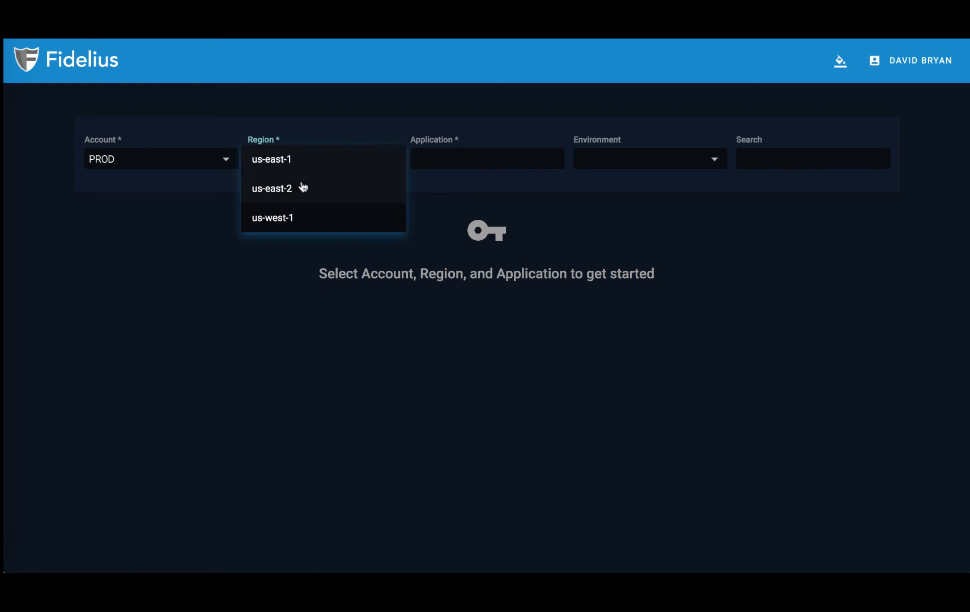
left_click(306, 167)
left_click(475, 153)
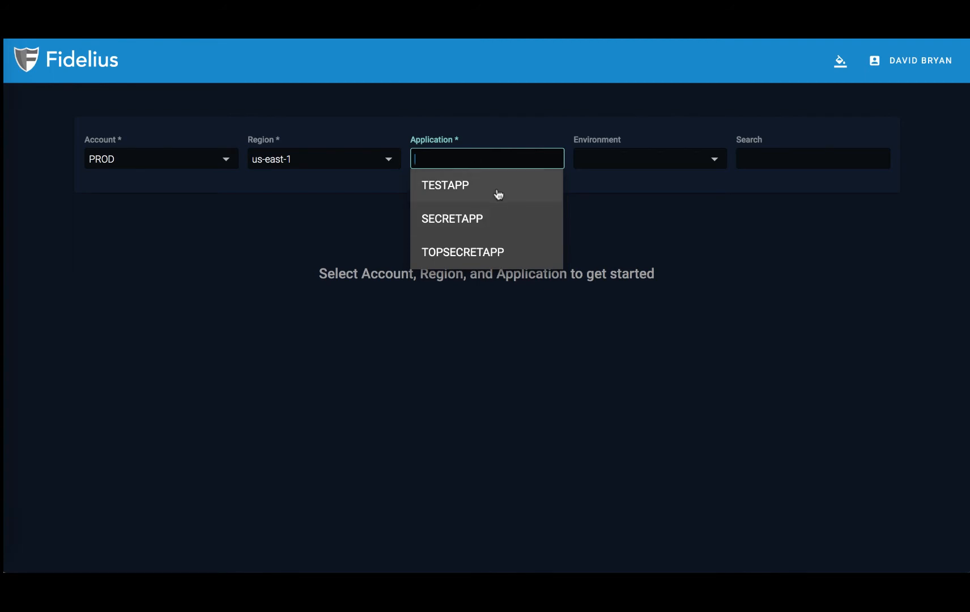
left_click(492, 217)
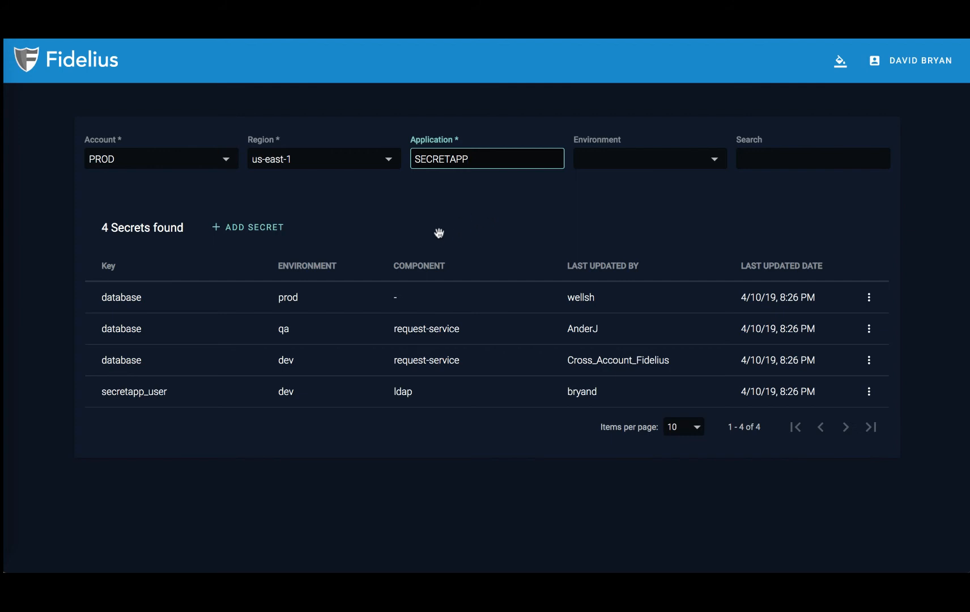
left_click(271, 237)
Step: Start a new SECRETAPP secret with environment prod, component demo and key secret
left_click(271, 236)
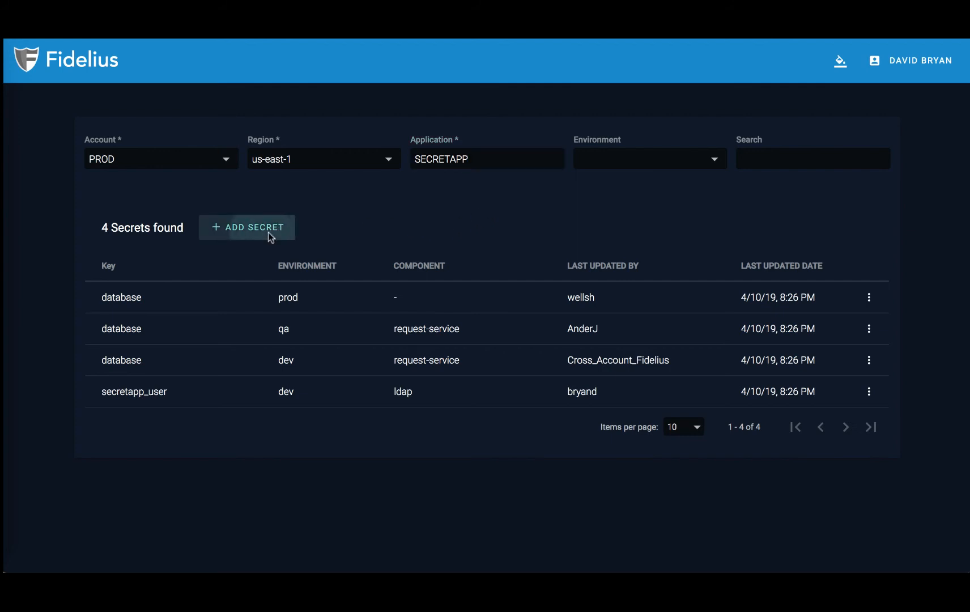
left_click(598, 258)
type("prod")
key("Tab")
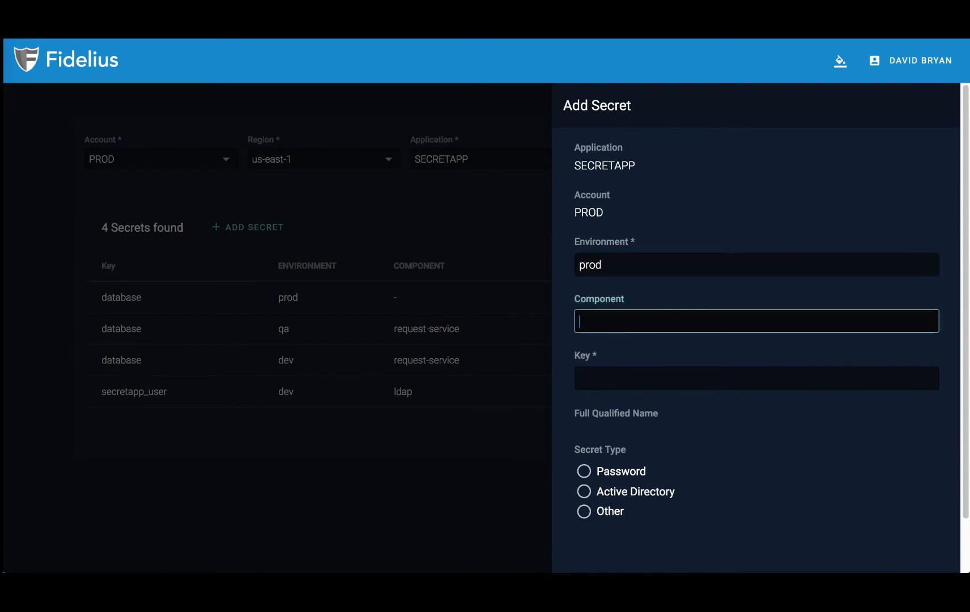
type("demo")
key("Tab")
type("secret")
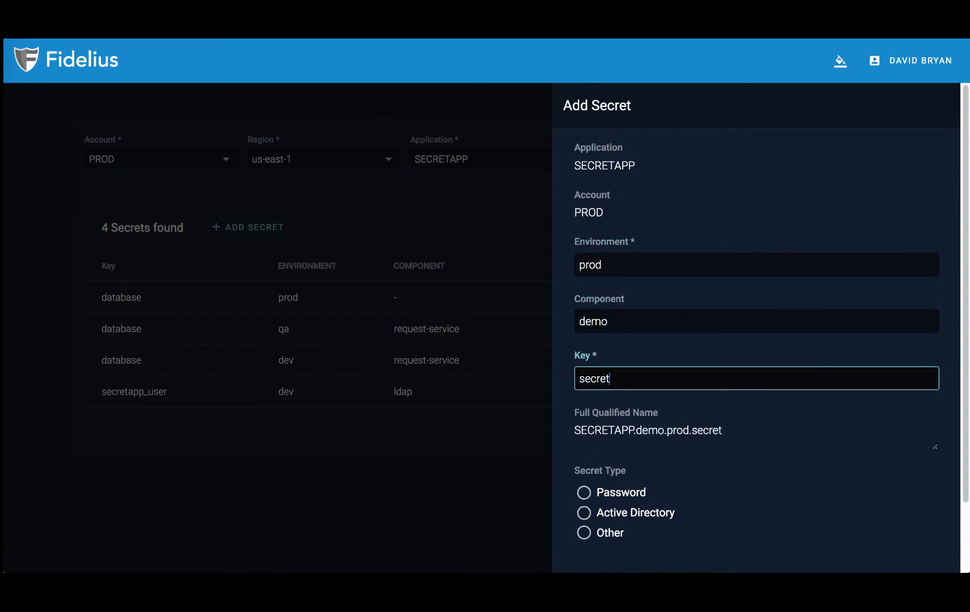
Step: Make SECRETAPP.demo.prod.secret a Password-type secret, enter its value and add it
scroll(625, 271, "down", 2)
left_click(584, 472)
scroll(590, 408, "down", 1)
left_click(631, 443)
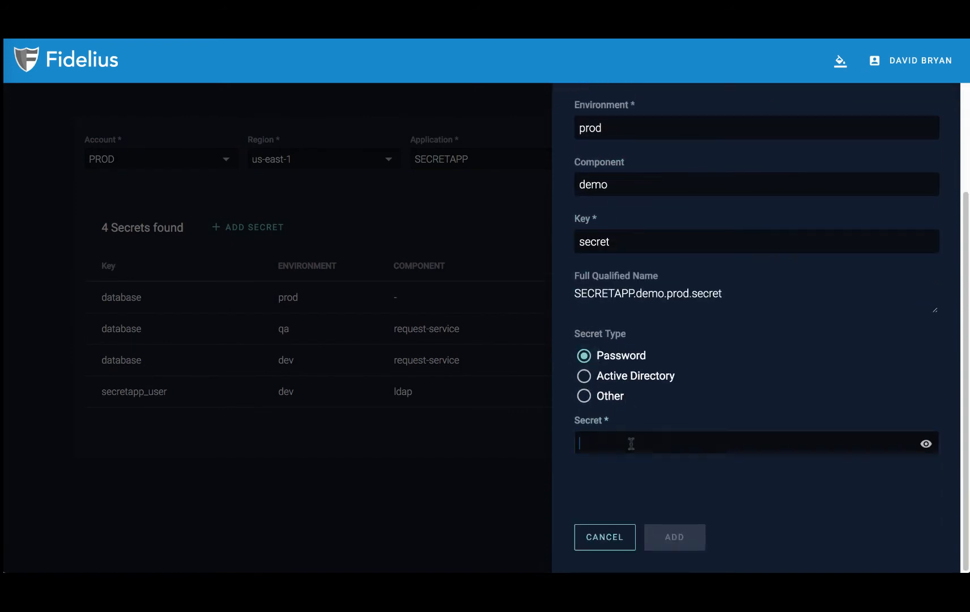
type("••••••••")
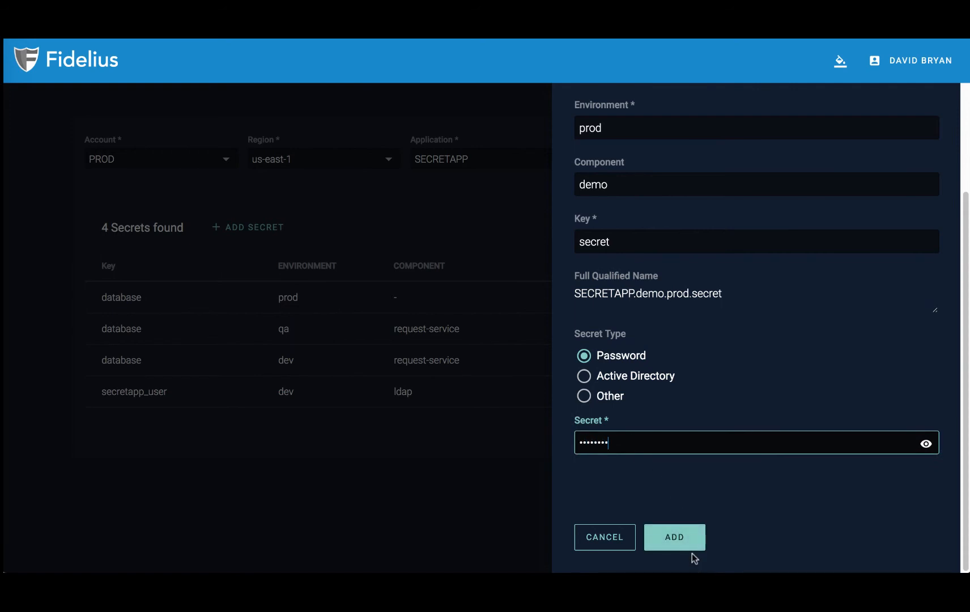
left_click(685, 540)
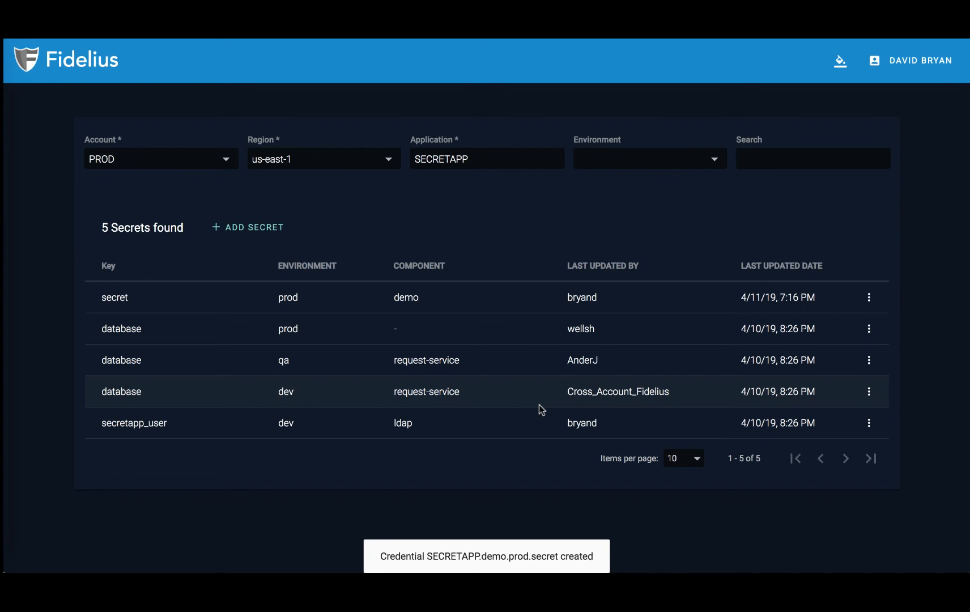
Step: Reveal the new prod secret's value, then check its row menu shows Delete disabled
left_click(867, 300)
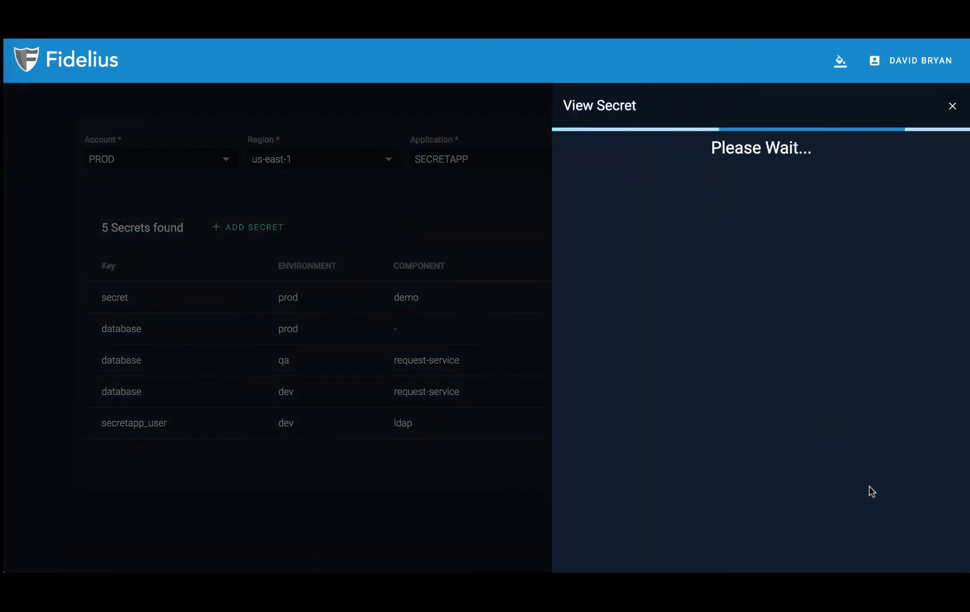
left_click(935, 497)
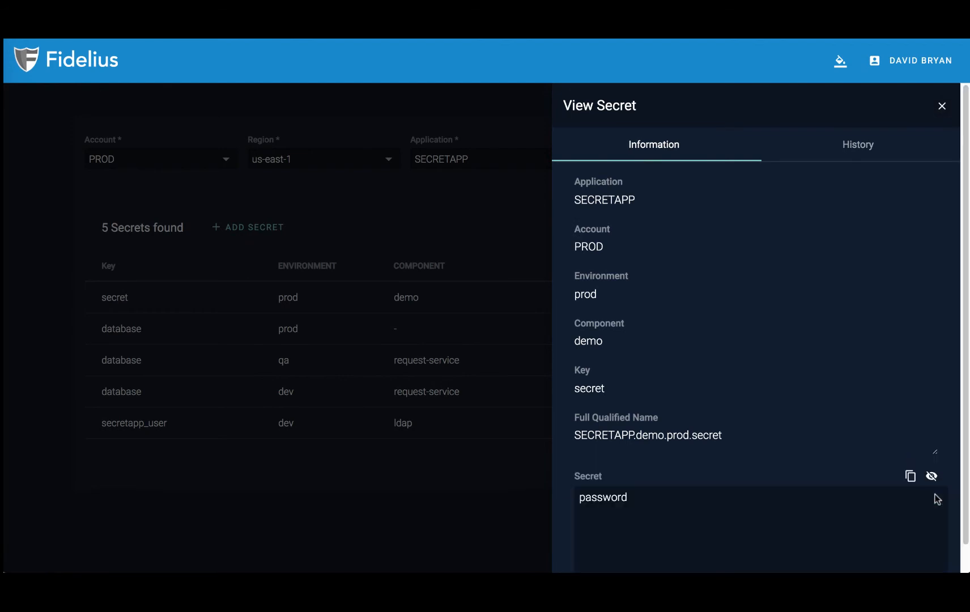
left_click(538, 470)
left_click(862, 303)
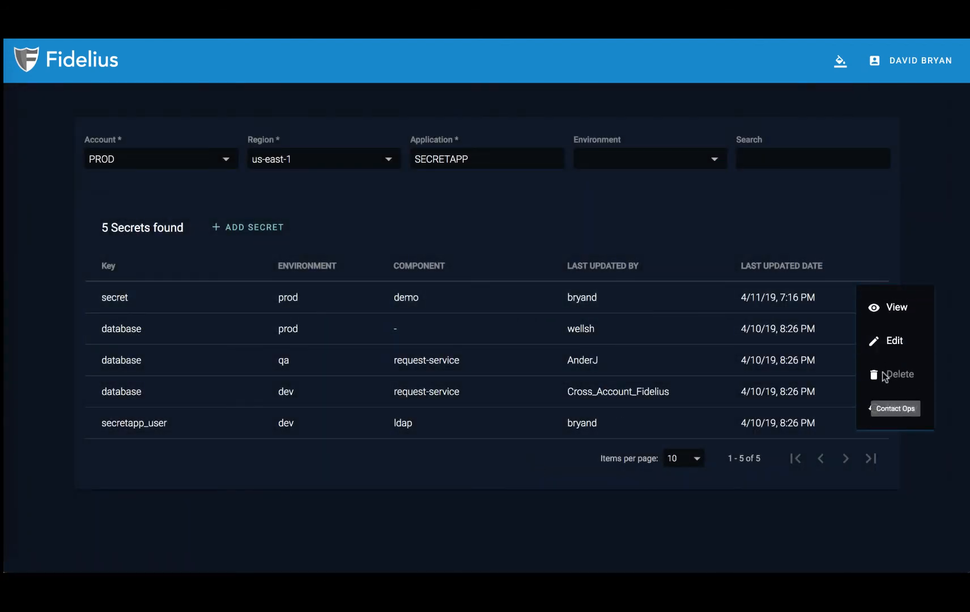
left_click(589, 214)
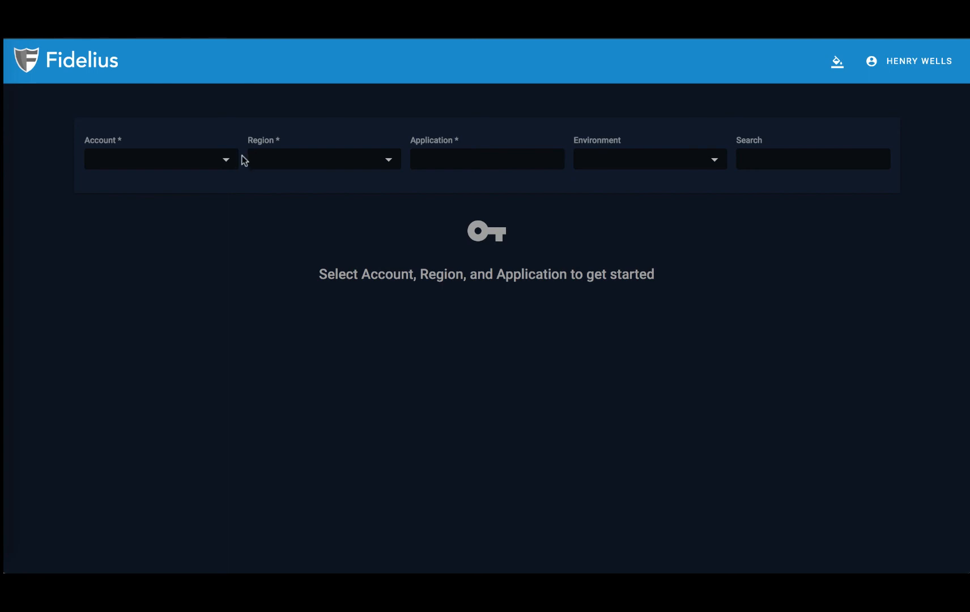
Step: Load PROD, us-east-1, SECRETAPP and delete SECRETAPP.demo.prod.secret, confirming Yes, Remove
left_click(201, 164)
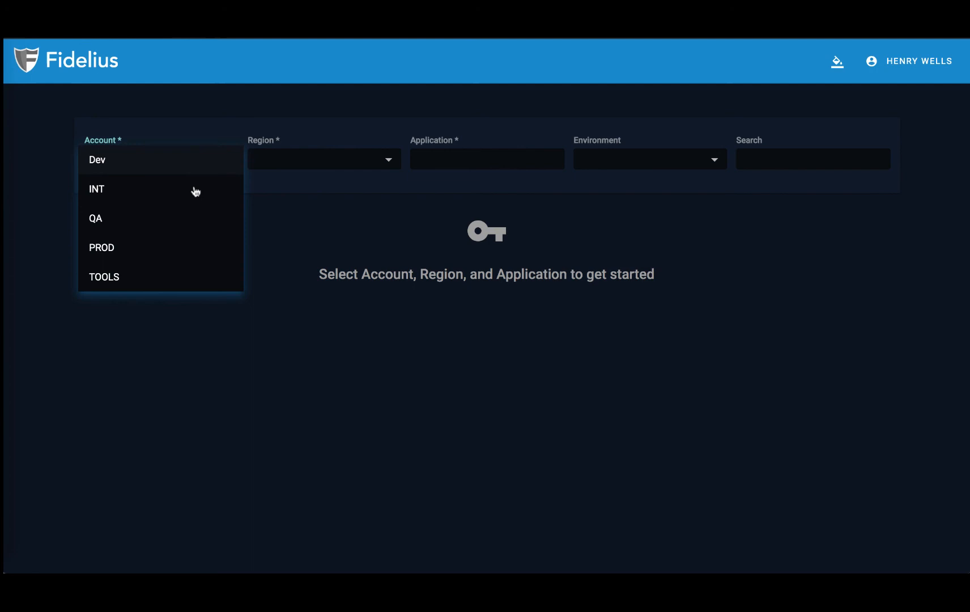
left_click(184, 246)
left_click(289, 173)
left_click(288, 164)
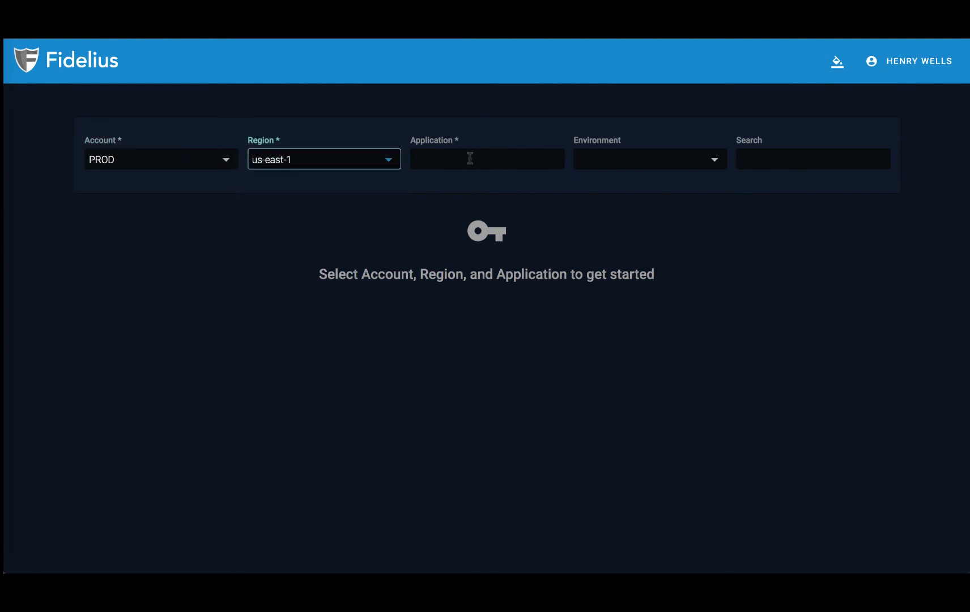
left_click(470, 158)
left_click(454, 218)
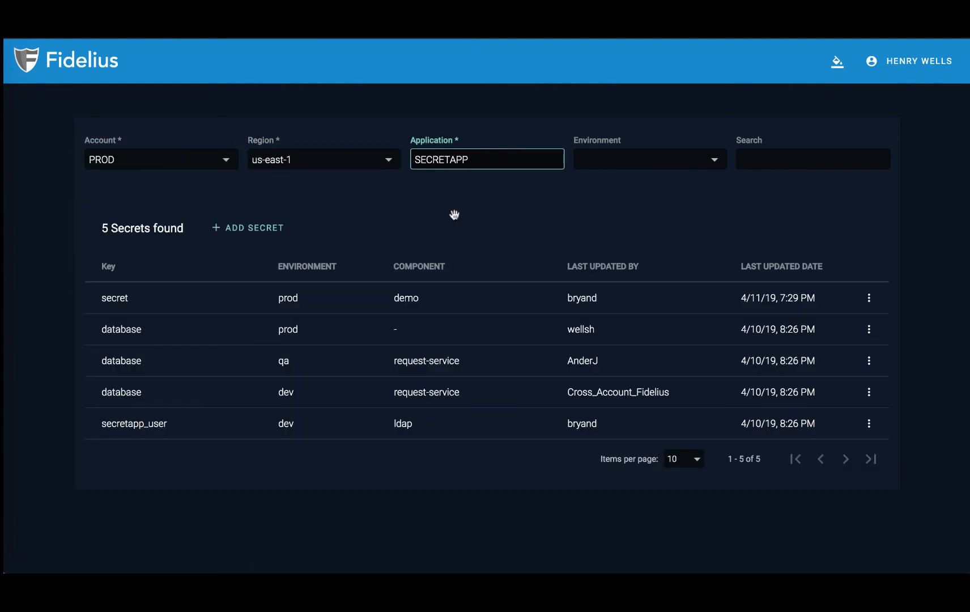
left_click(868, 299)
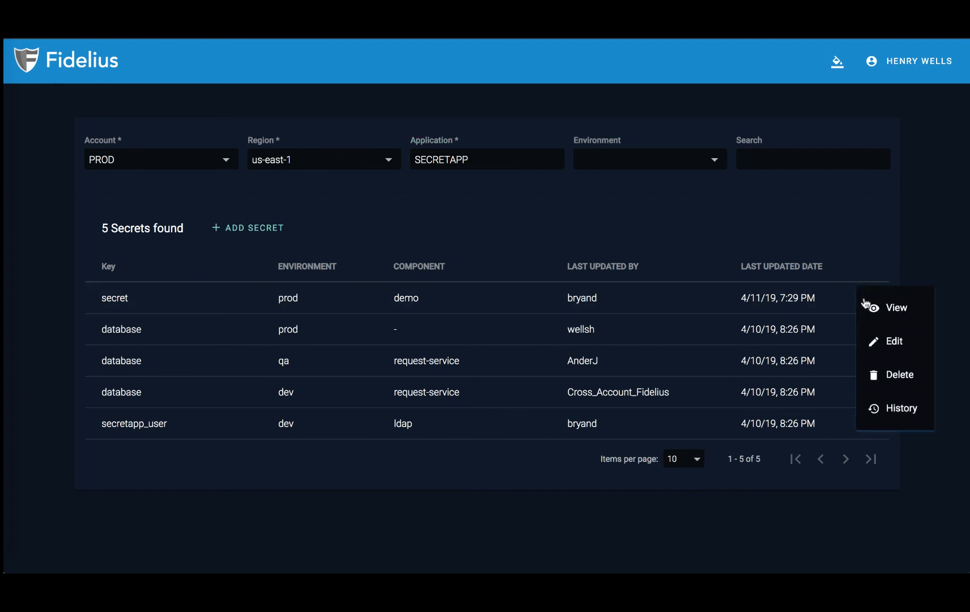
left_click(885, 368)
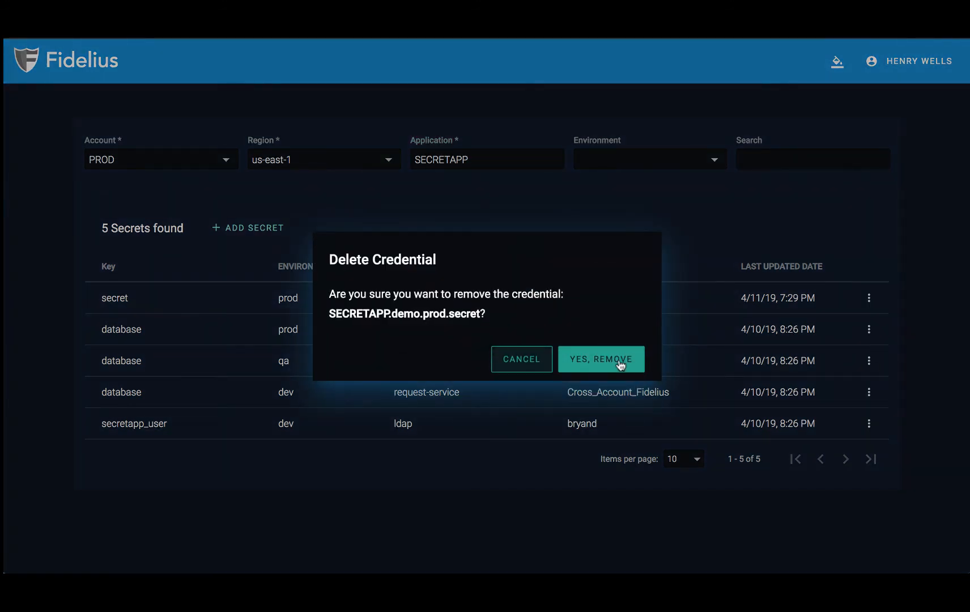
left_click(622, 367)
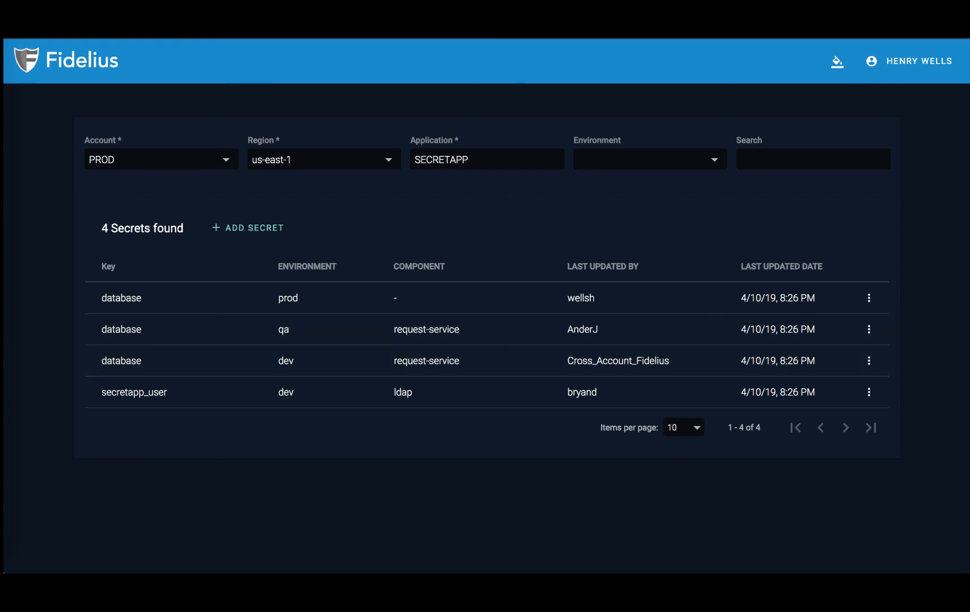
Step: Open the Fidelius open-source project homepage from the address bar suggestion
type("git")
key("Down")
key("Return")
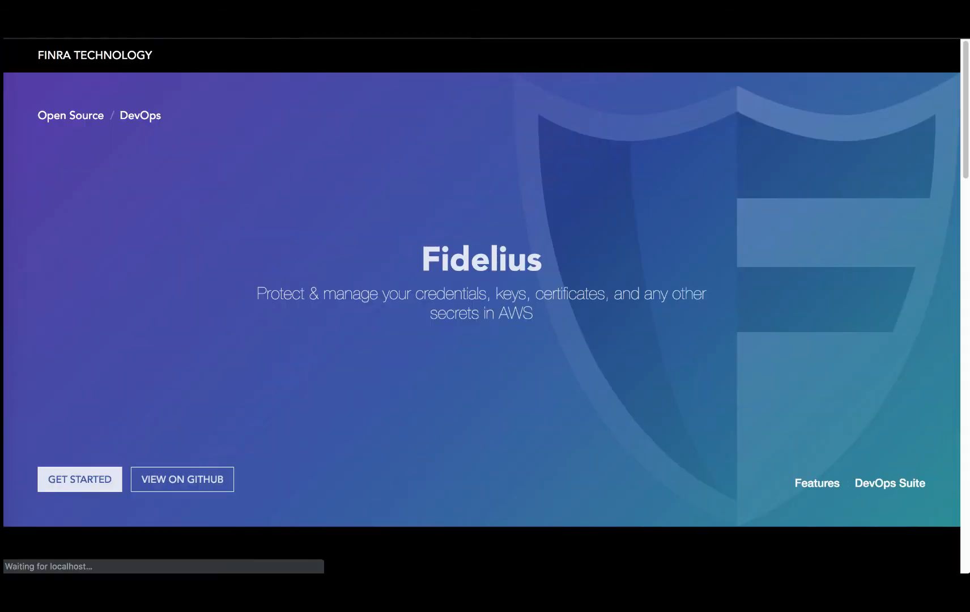